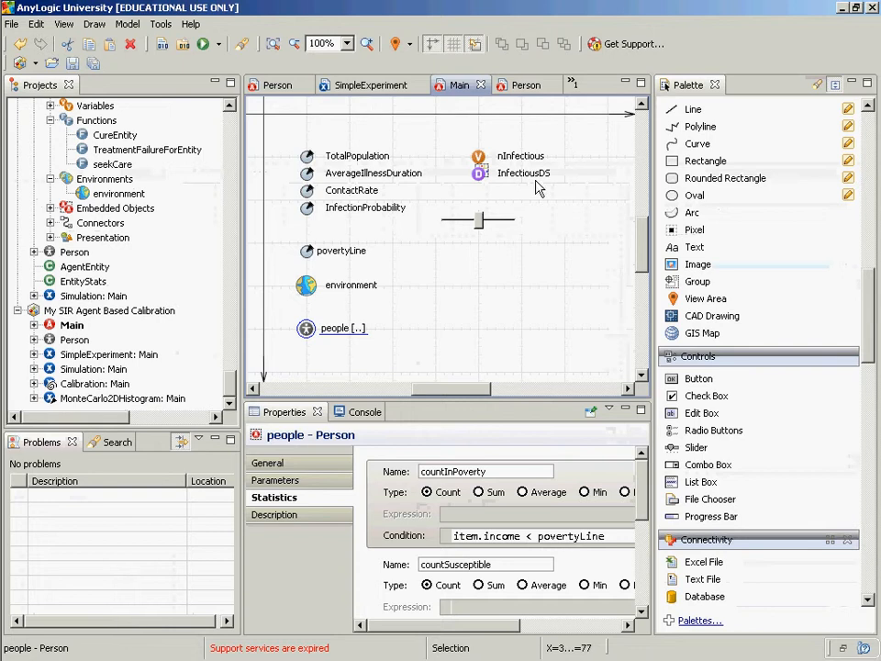
- Open the Main class of My SIR Agent Based Calibration and place a Time Plot below the slider
double_click(57, 338)
click(57, 331)
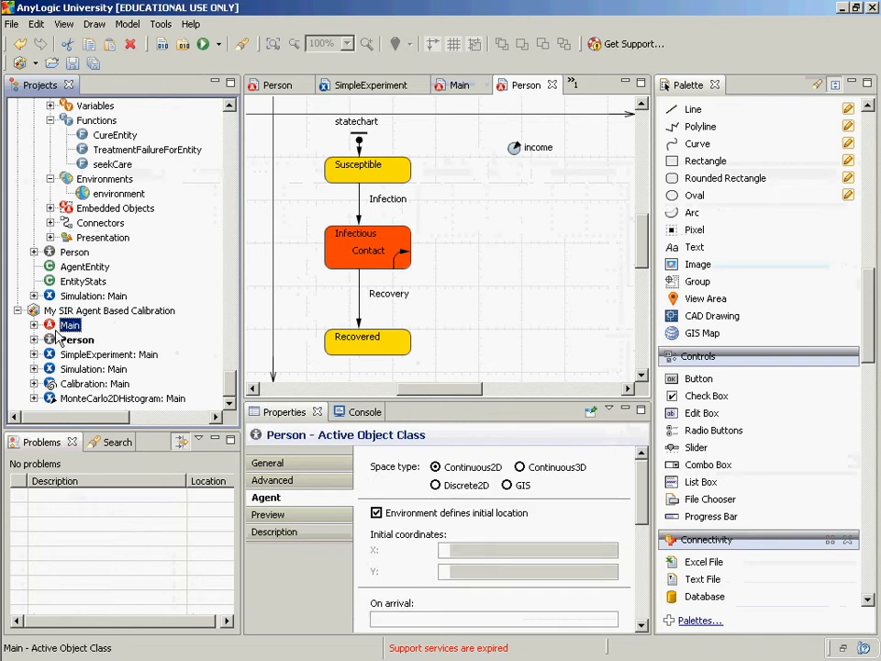
double_click(62, 326)
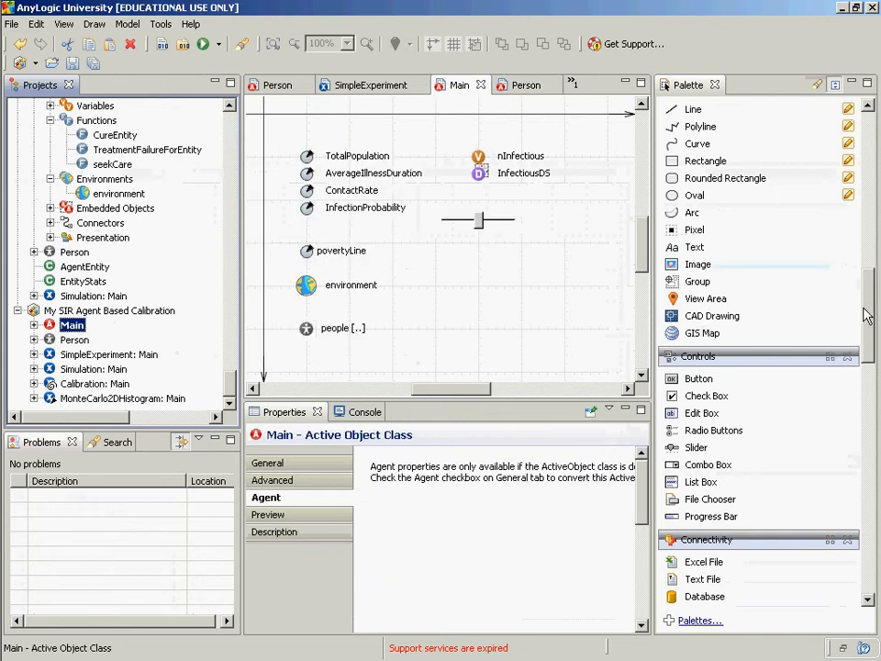
drag(866, 311, 878, 260)
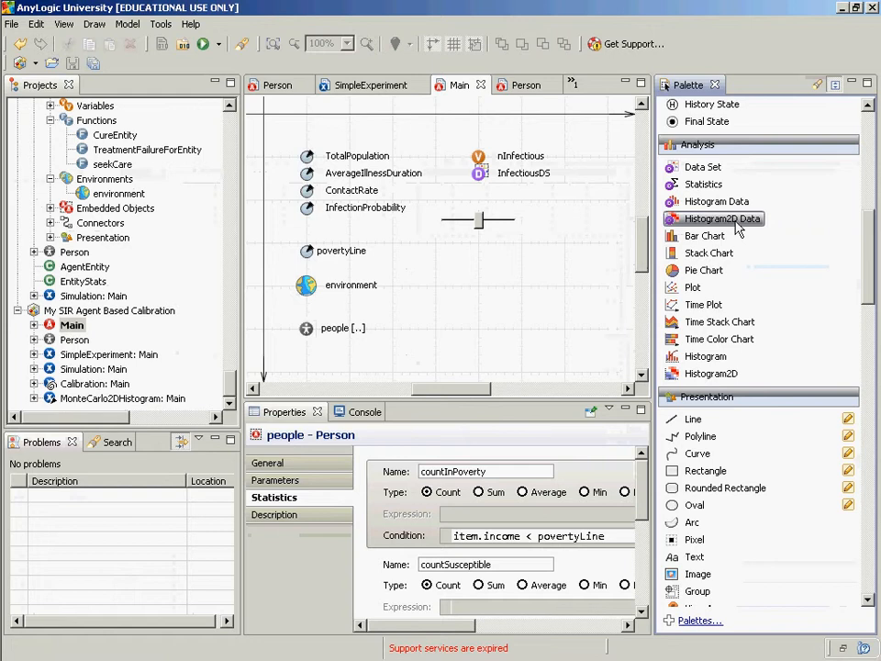
click(684, 312)
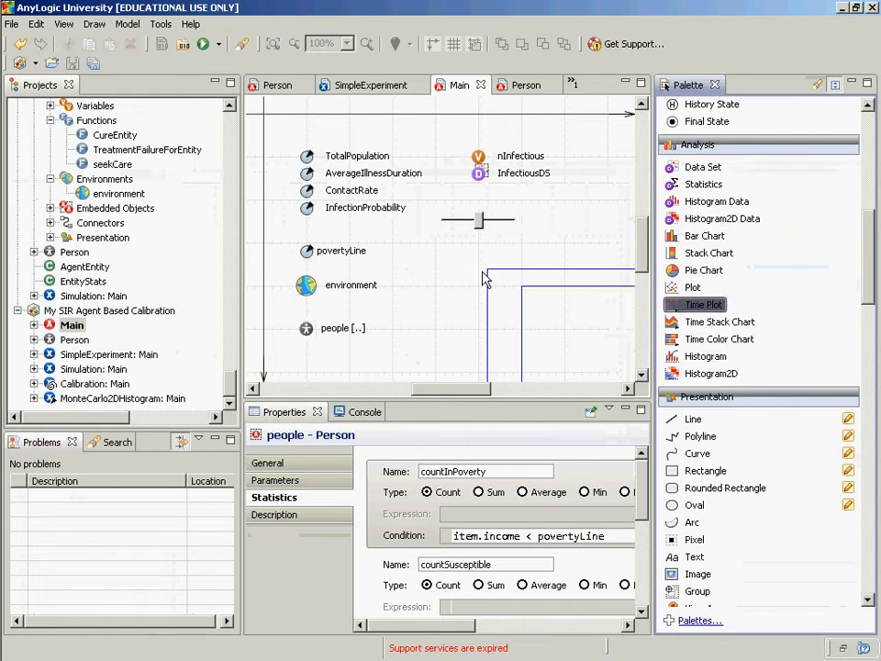
click(427, 270)
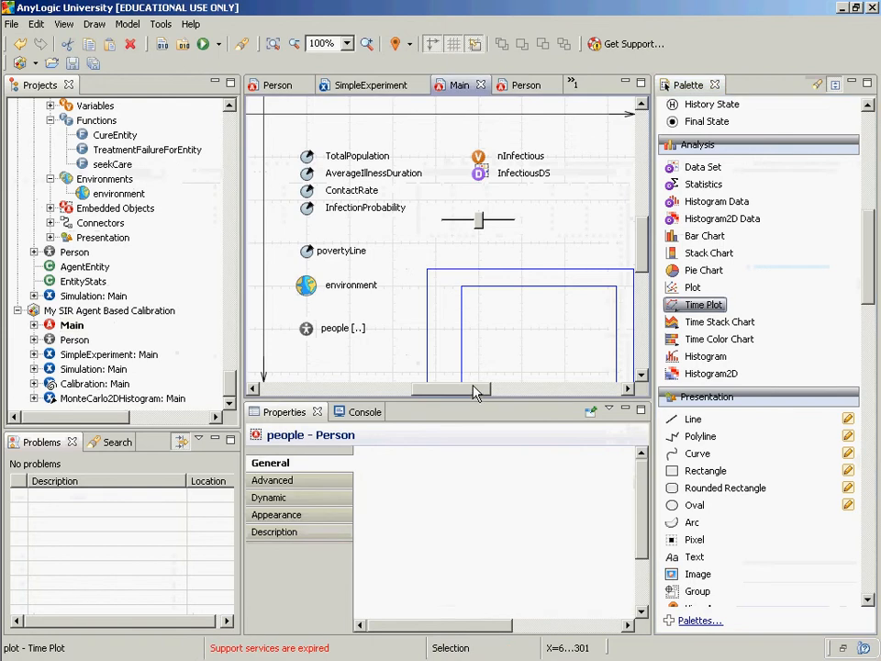
- Enlarge the time plot on the Main canvas by widening it and extending its lower edge
drag(476, 392, 542, 390)
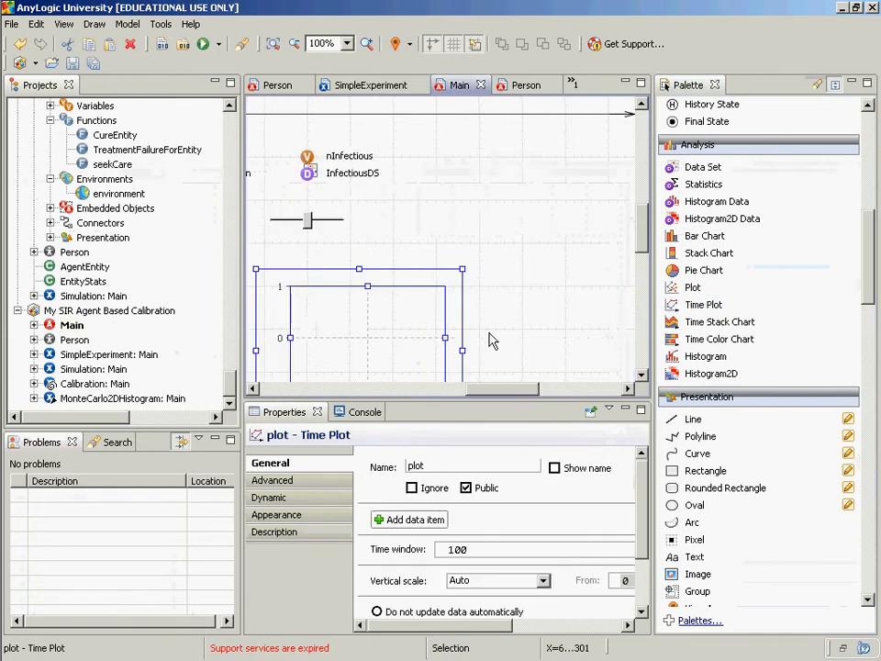
drag(464, 354, 650, 367)
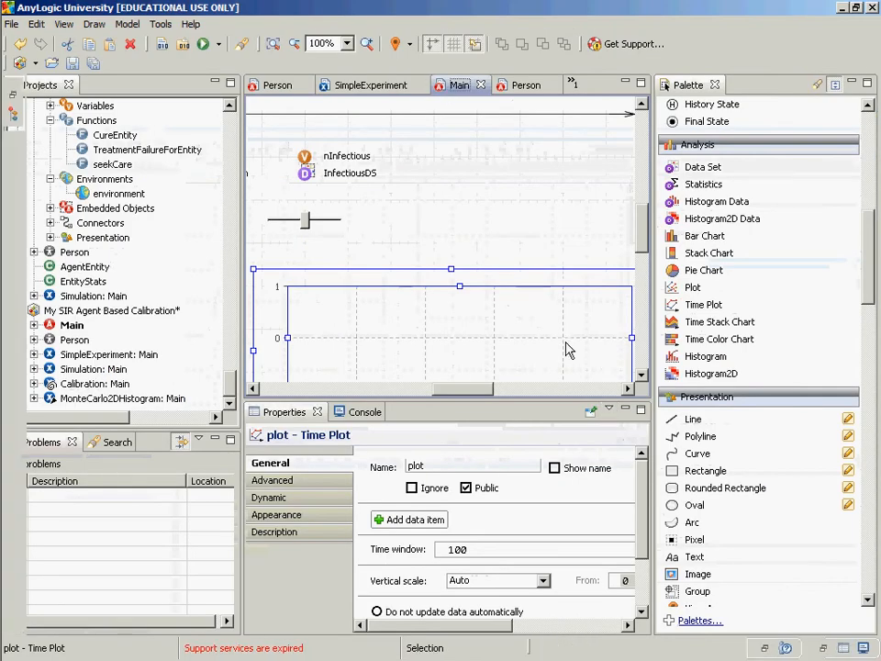
key(ctrl+m)
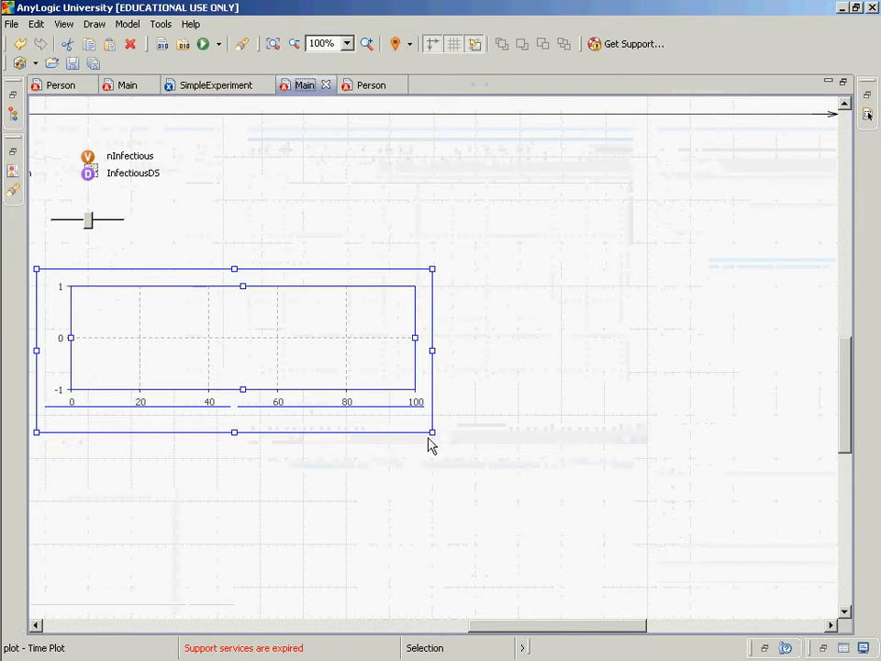
drag(430, 433, 475, 518)
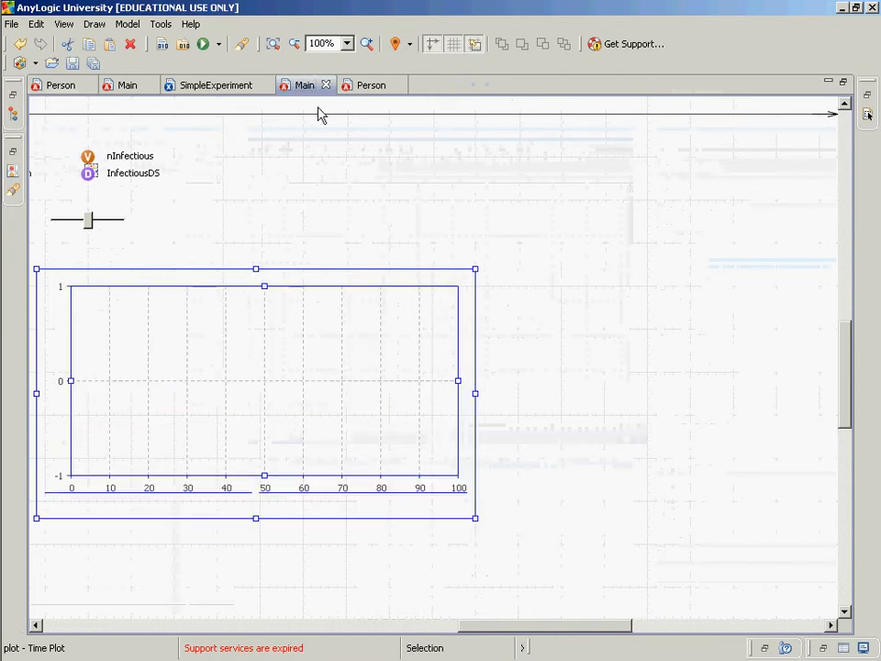
double_click(305, 89)
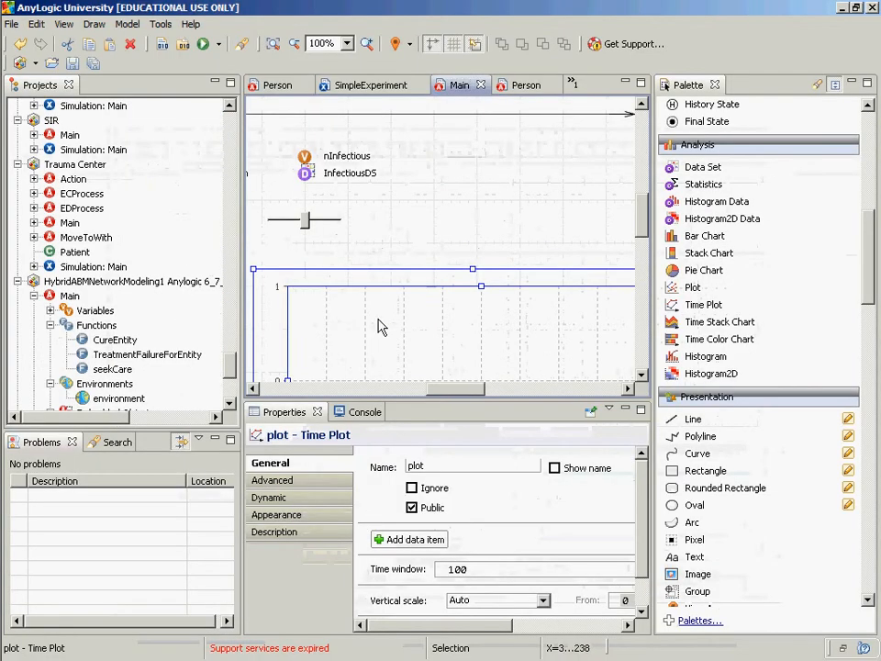
- Add a data item to the time plot with the value people.countSusceptible()
click(437, 542)
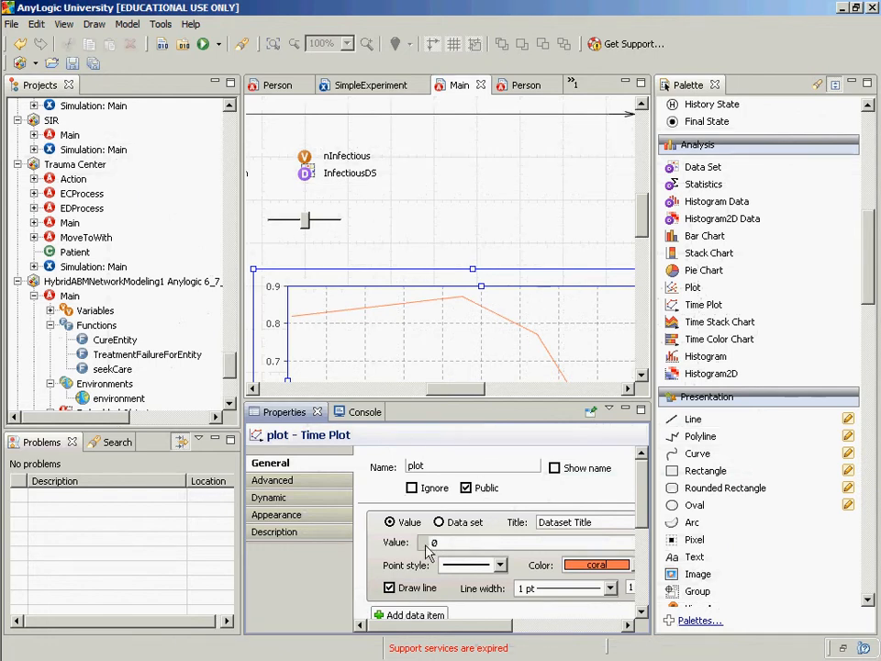
key(alt+Tab)
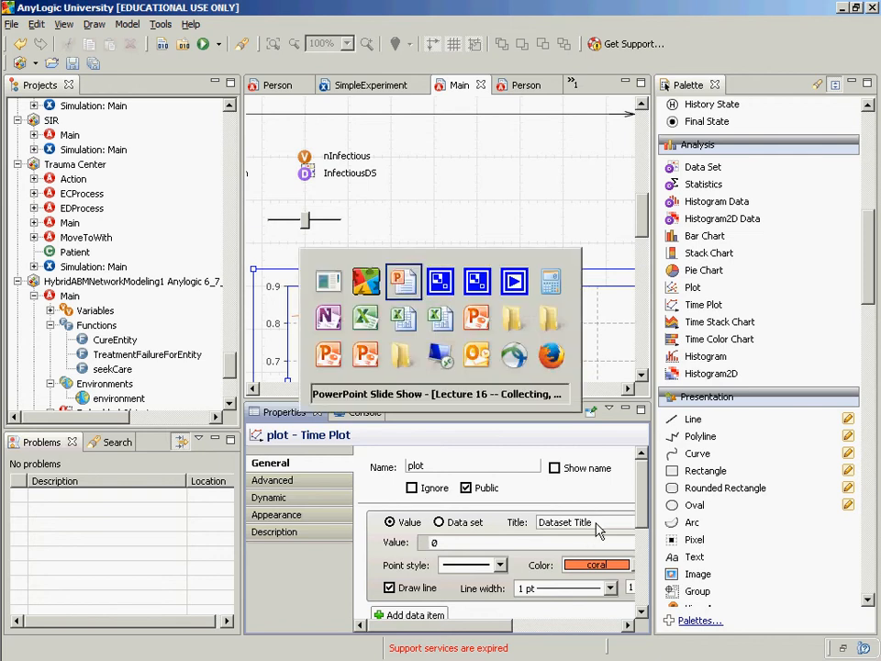
key(Right)
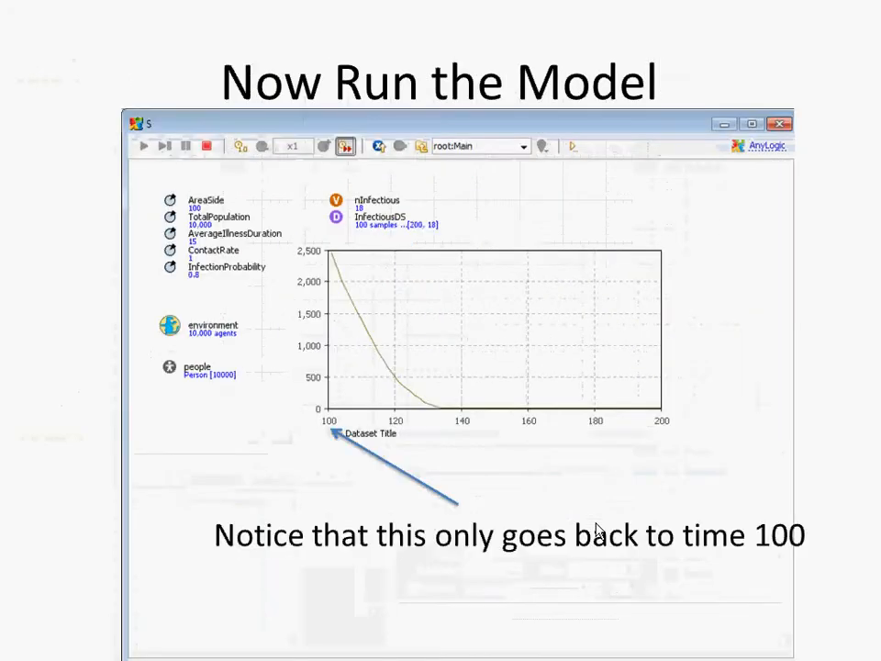
key(Left)
key(alt+Tab)
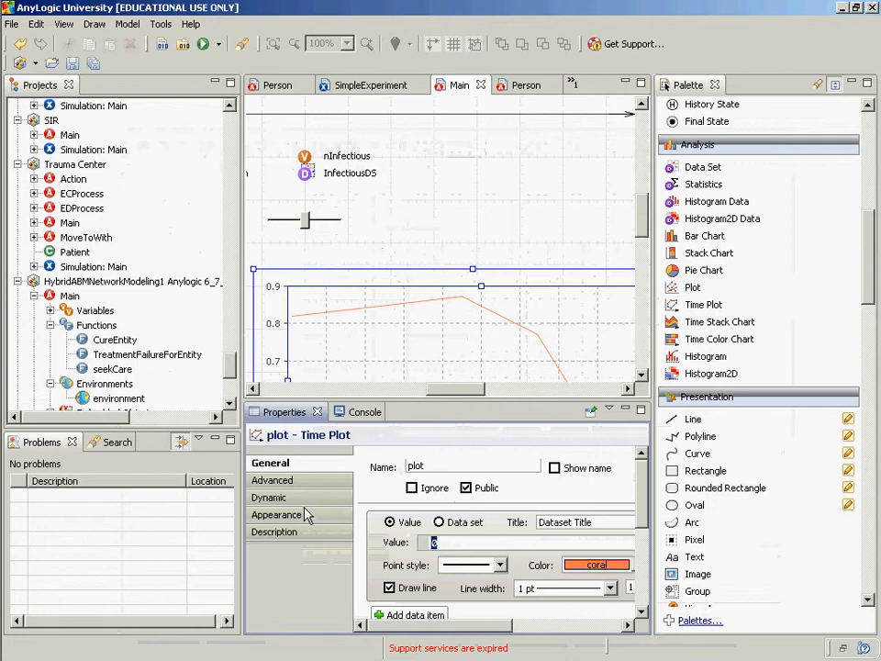
text(people.c)
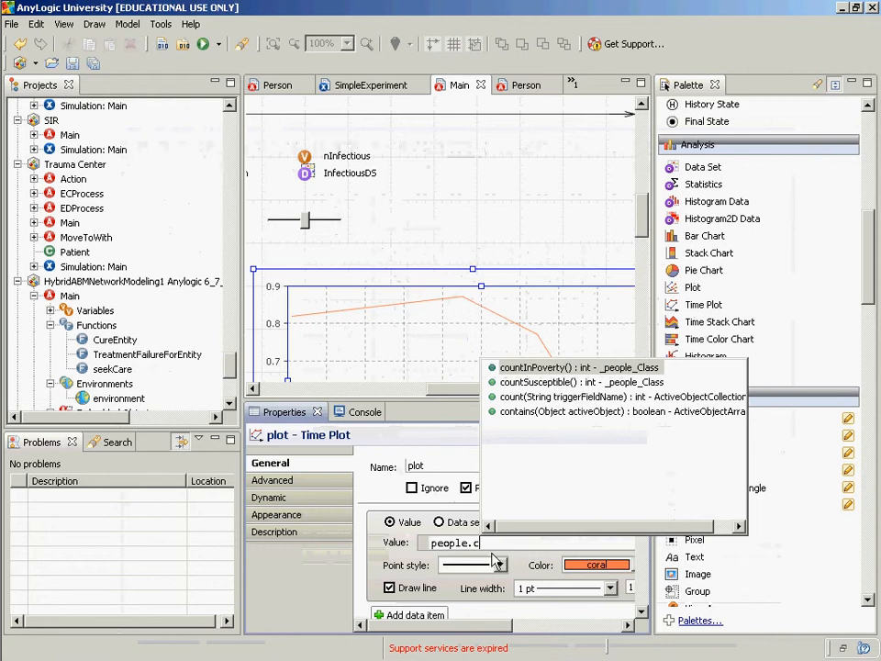
double_click(551, 382)
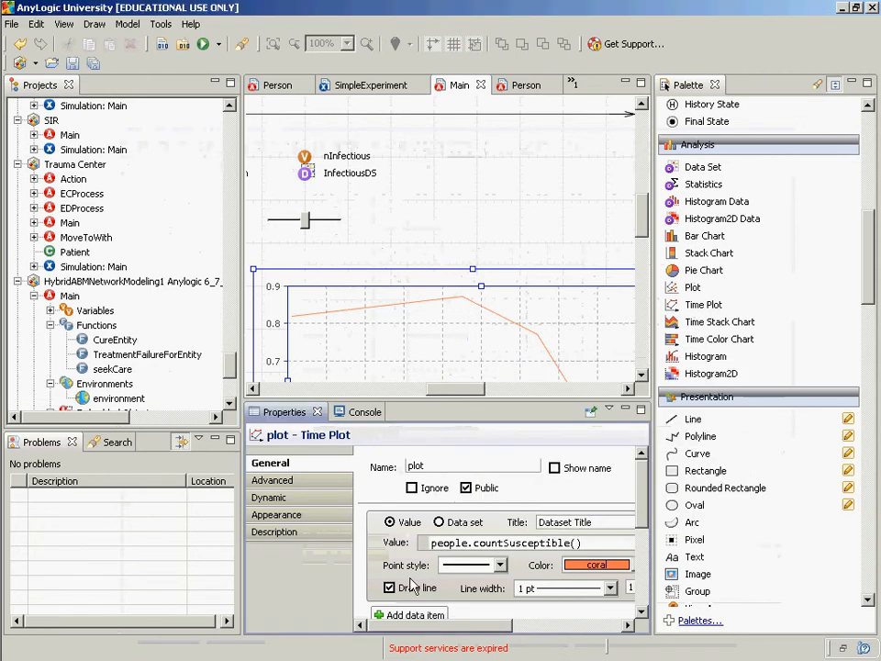
- Title the time plot's data item "Count Susceptible"
triple_click(605, 522)
text(S)
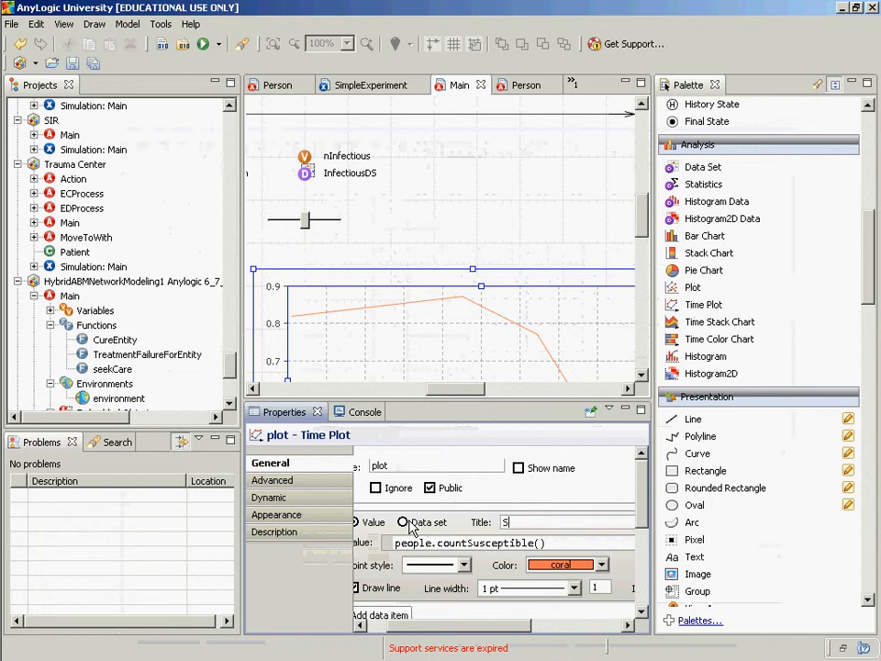
text(usceptible)
key(Home)
text(C0ont)
drag(435, 625, 413, 632)
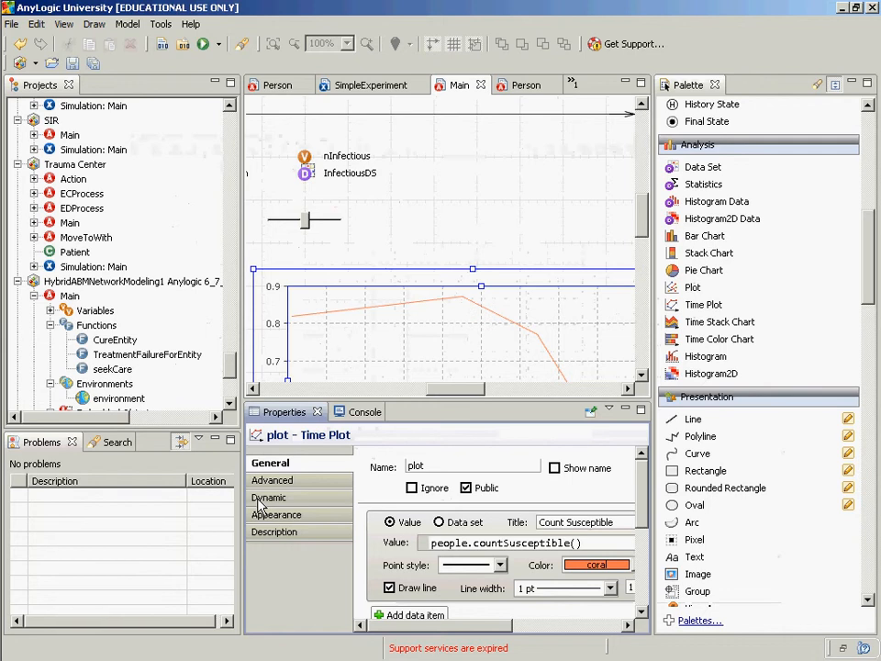
- Run SimpleExperiment of My SIR Agent Based Calibration, start the model in its Main view and switch to virtual time
drag(231, 368, 227, 400)
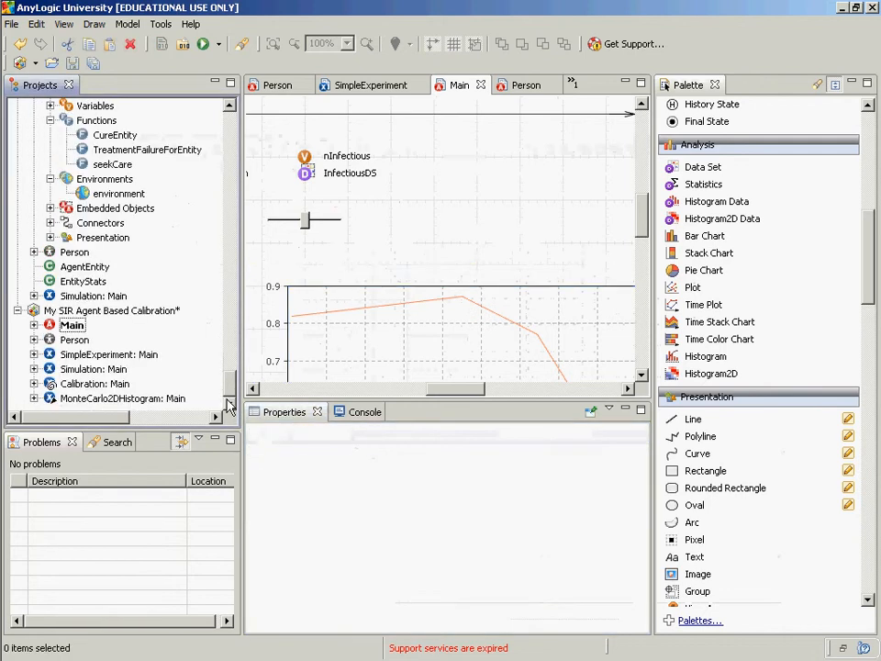
click(92, 356)
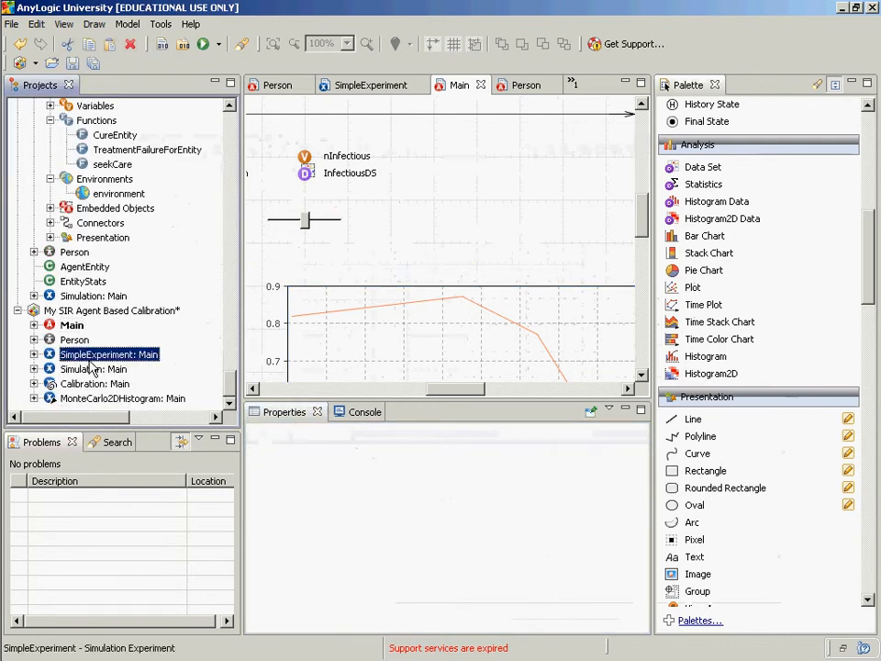
right_click(87, 356)
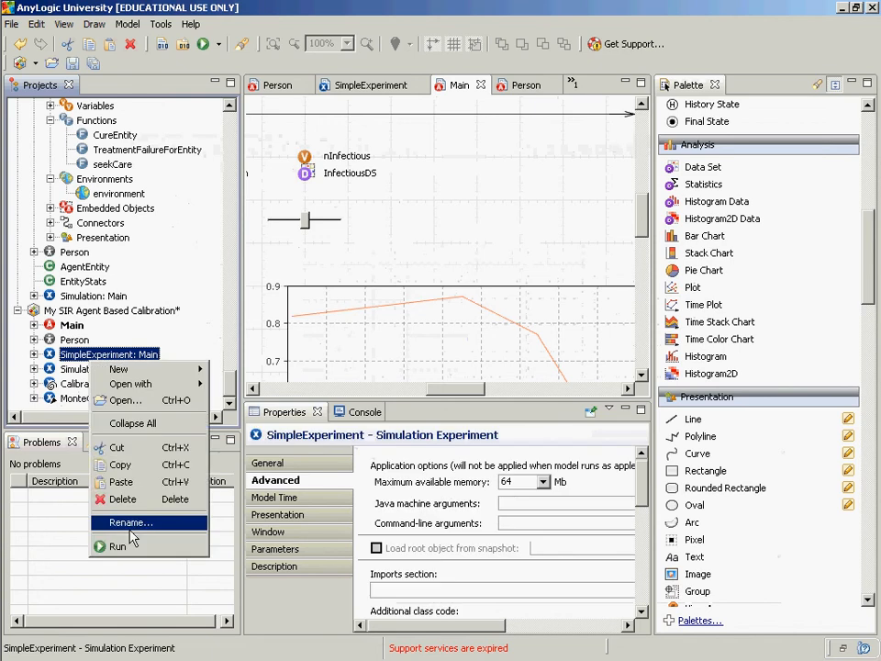
click(129, 541)
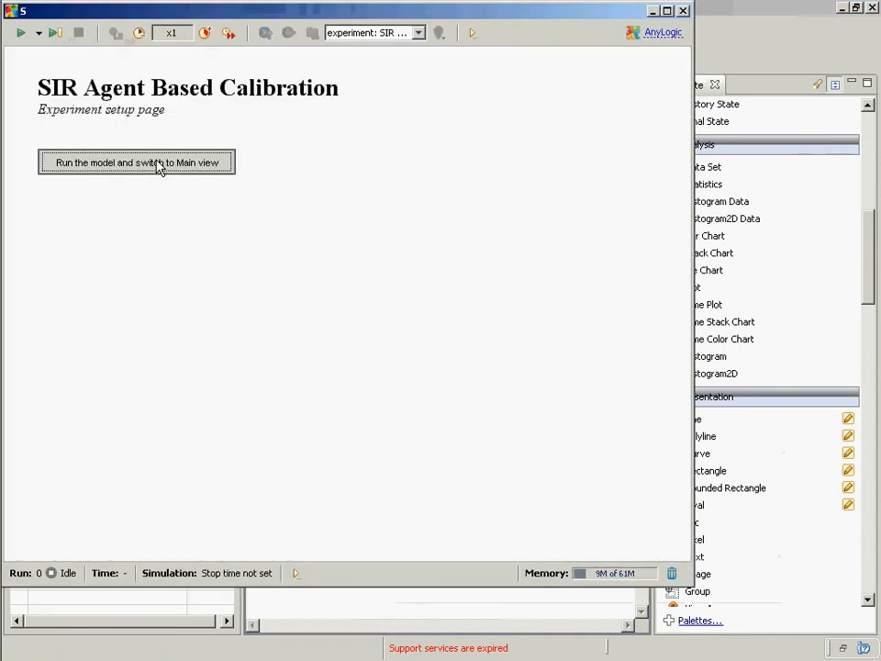
click(158, 164)
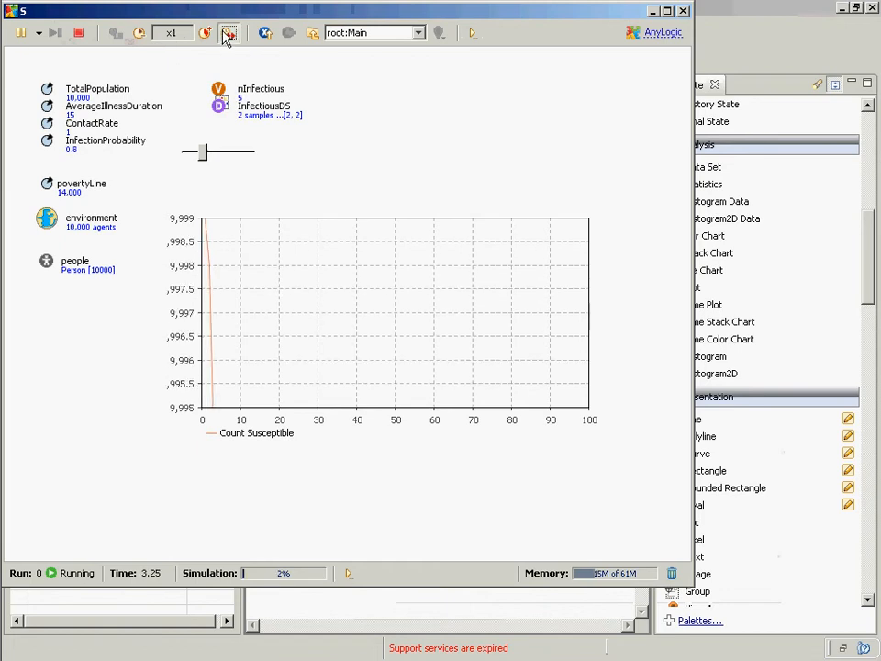
click(228, 33)
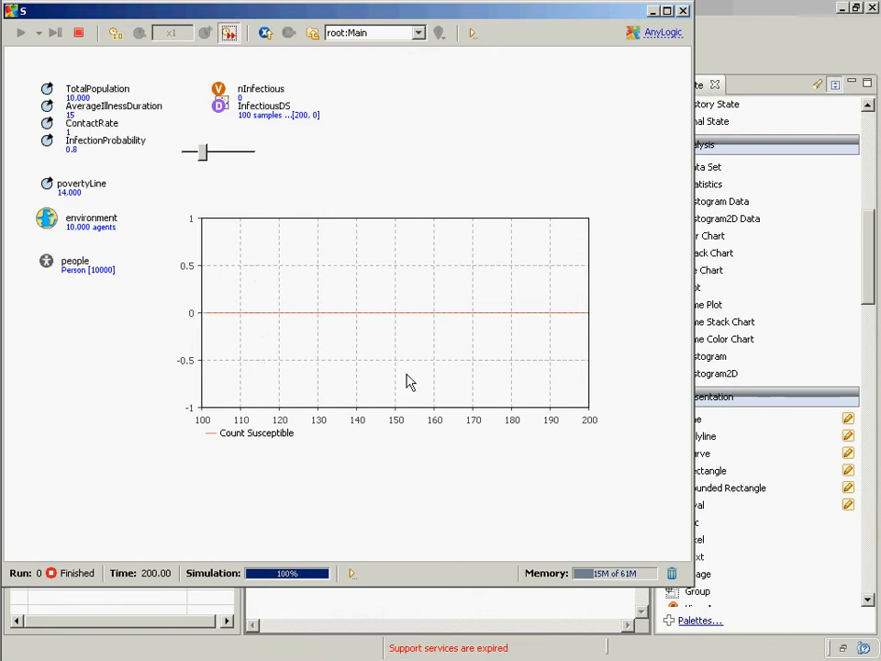
- Stop and rerun the model three times in virtual time to watch the Count Susceptible curve
click(79, 32)
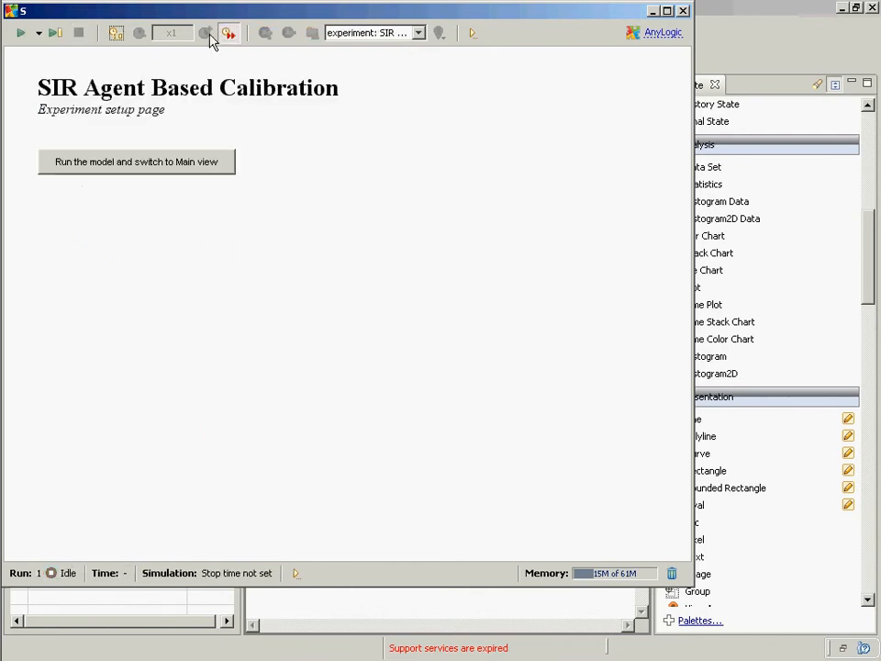
click(216, 170)
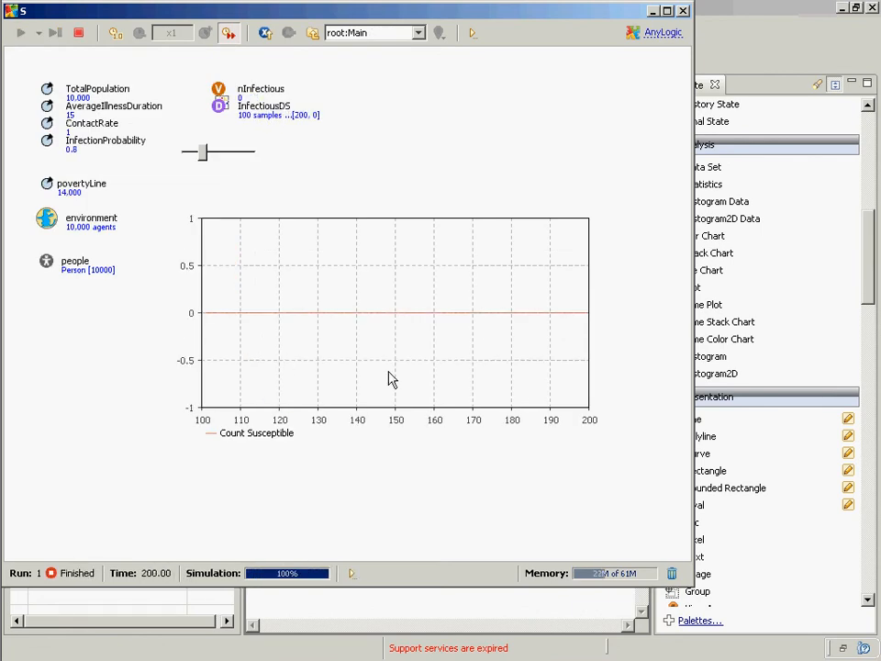
click(78, 32)
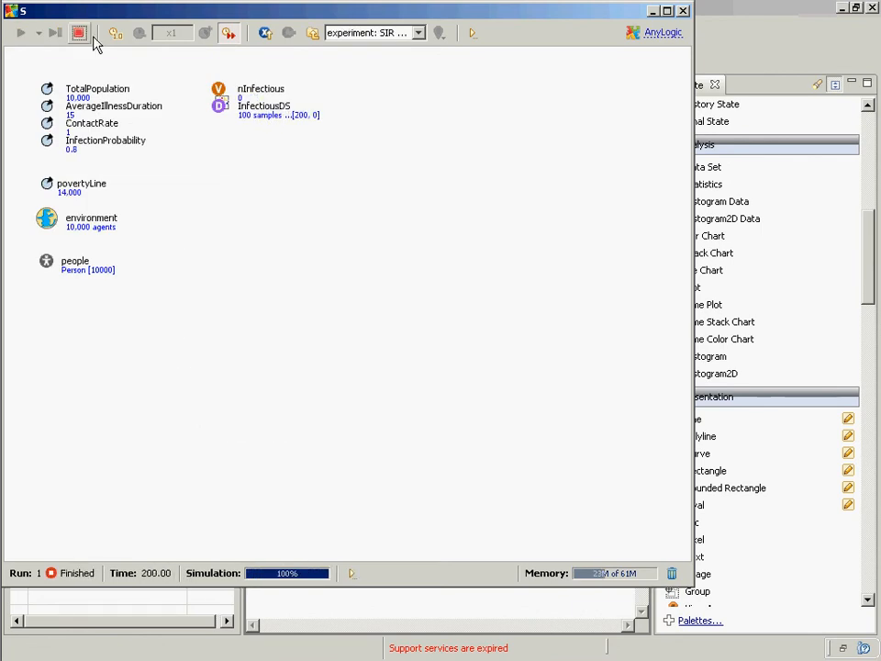
click(204, 162)
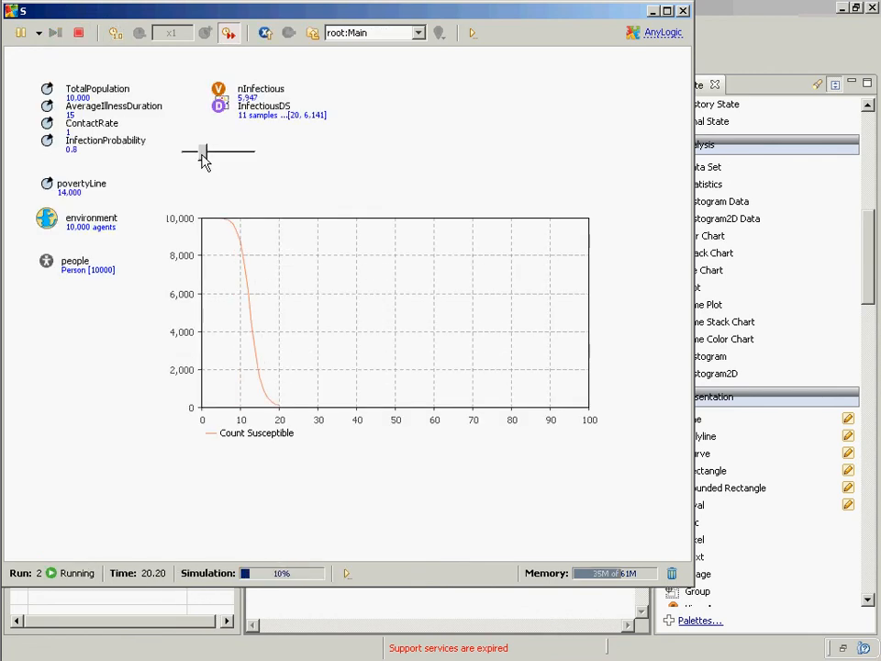
click(79, 32)
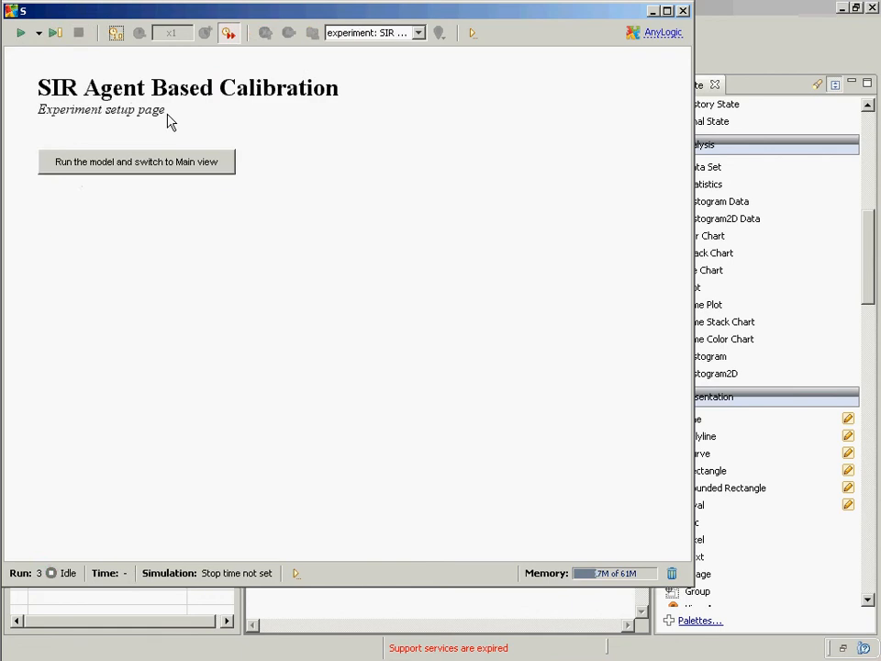
click(162, 162)
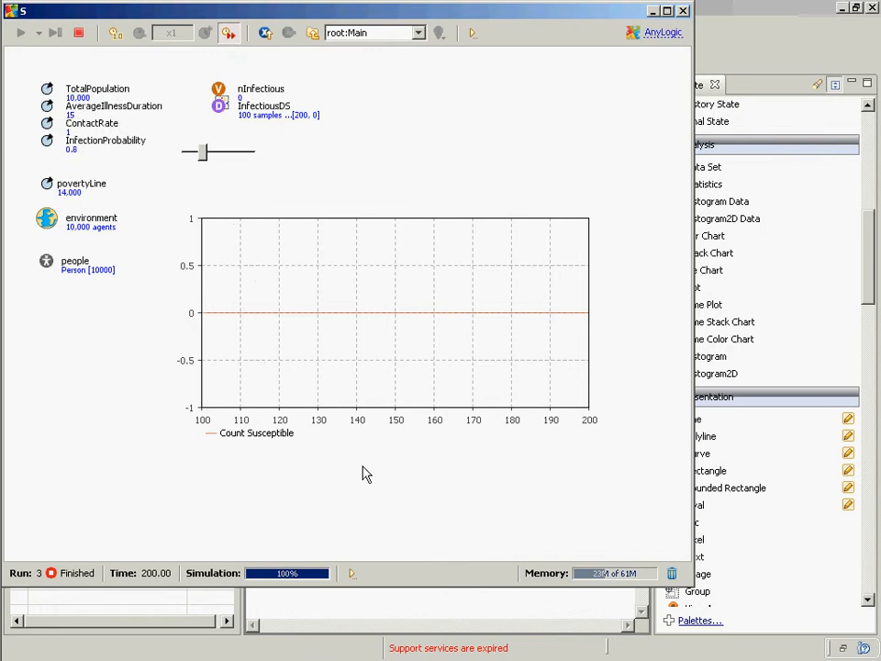
- Stop the finished run, restart the model in its Main view and pause it partway through
click(79, 33)
click(168, 163)
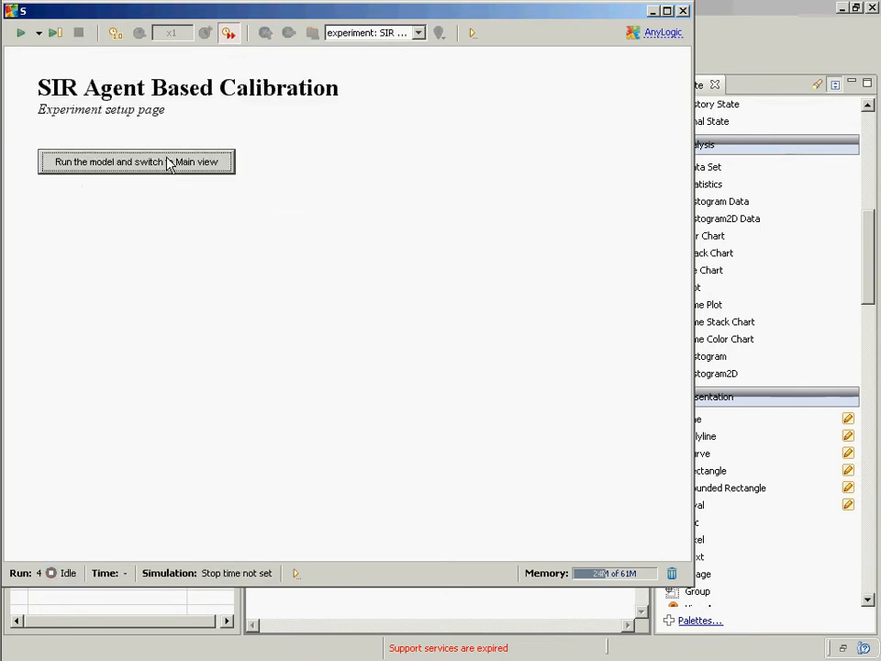
click(20, 34)
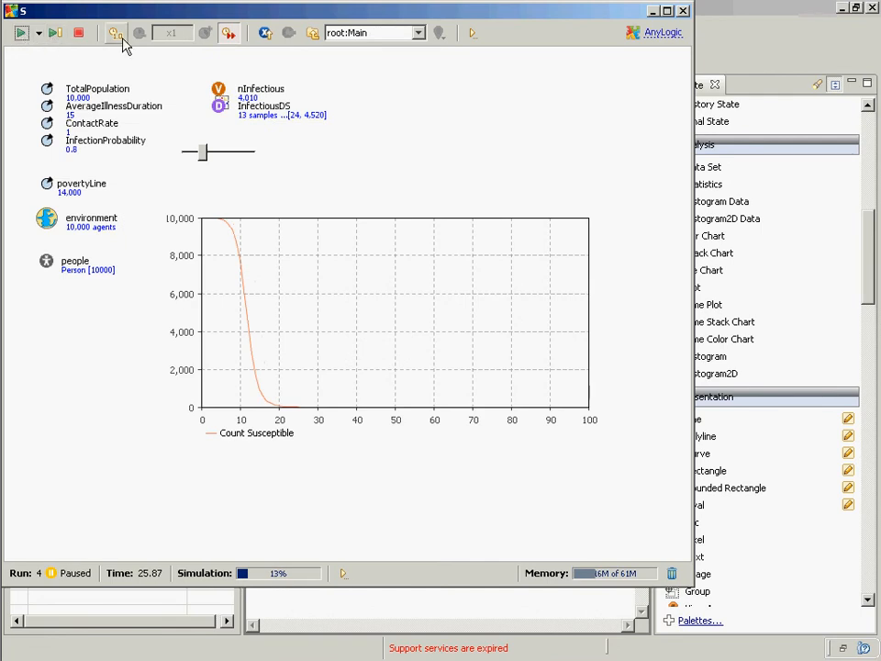
- Switch the paused simulation to real time, resume it and raise the execution speed to x10
click(228, 41)
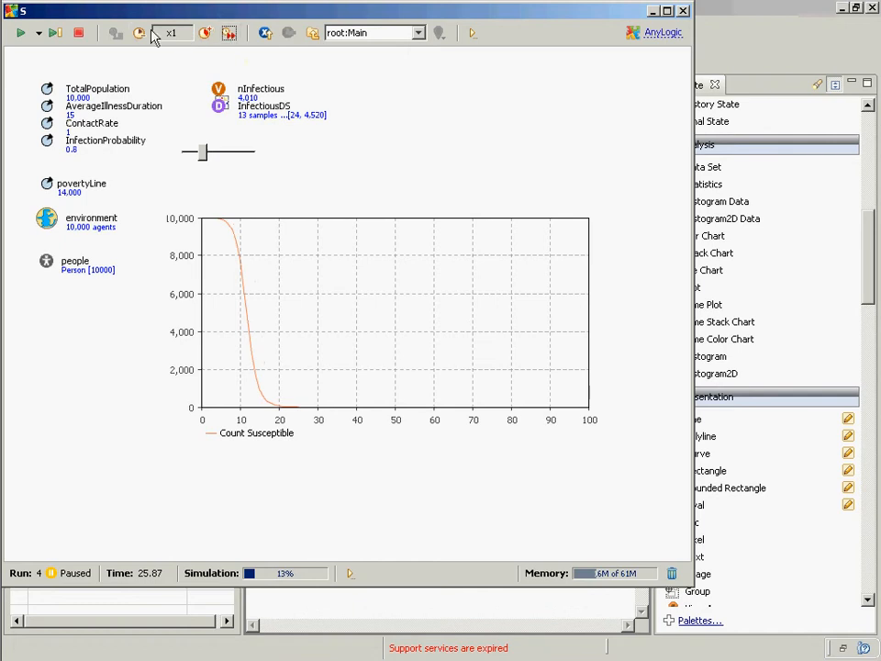
click(22, 34)
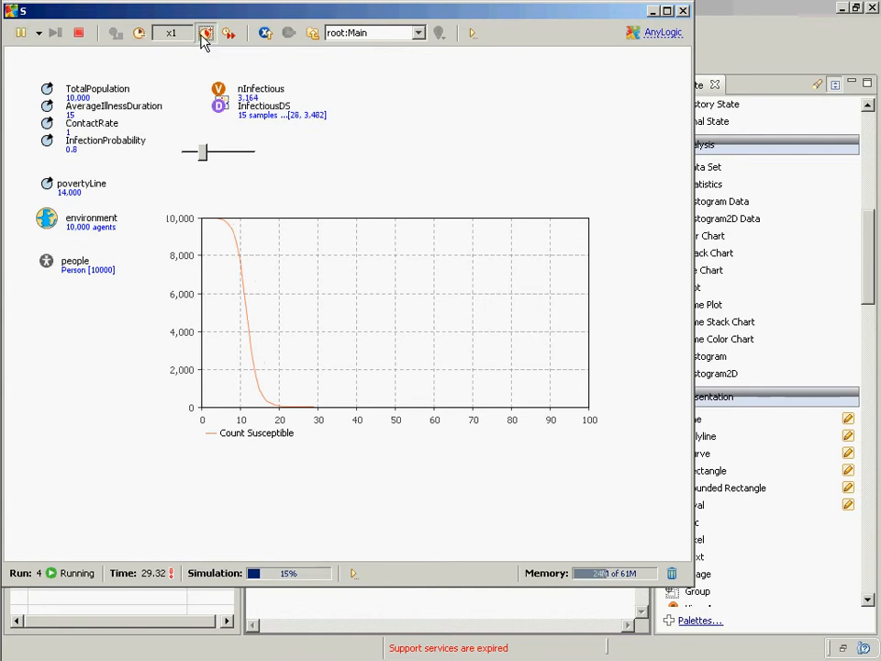
click(204, 33)
click(204, 33)
click(204, 33)
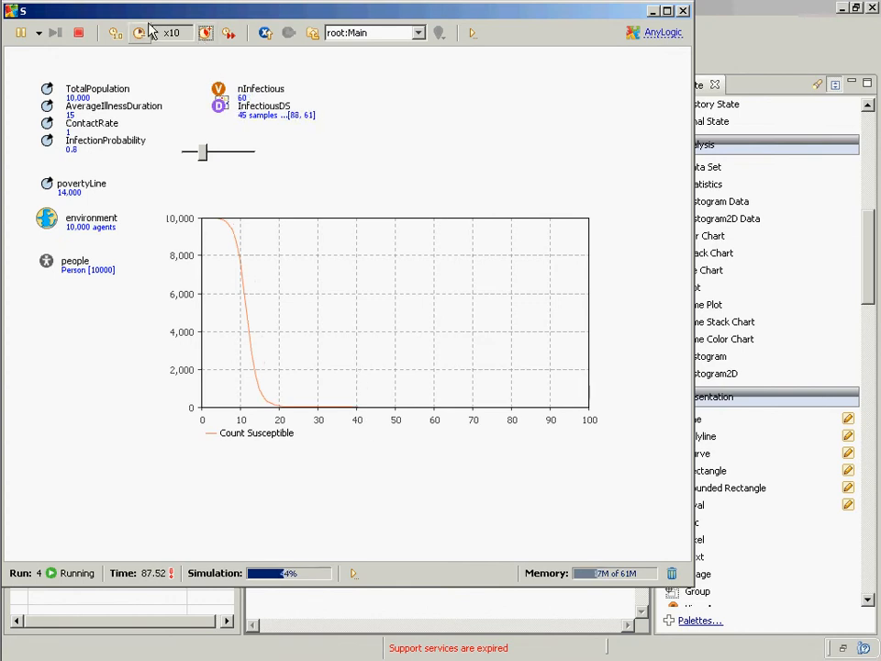
- Raise the running simulation's speed to x50 and close its window once the run finishes
click(205, 33)
click(204, 33)
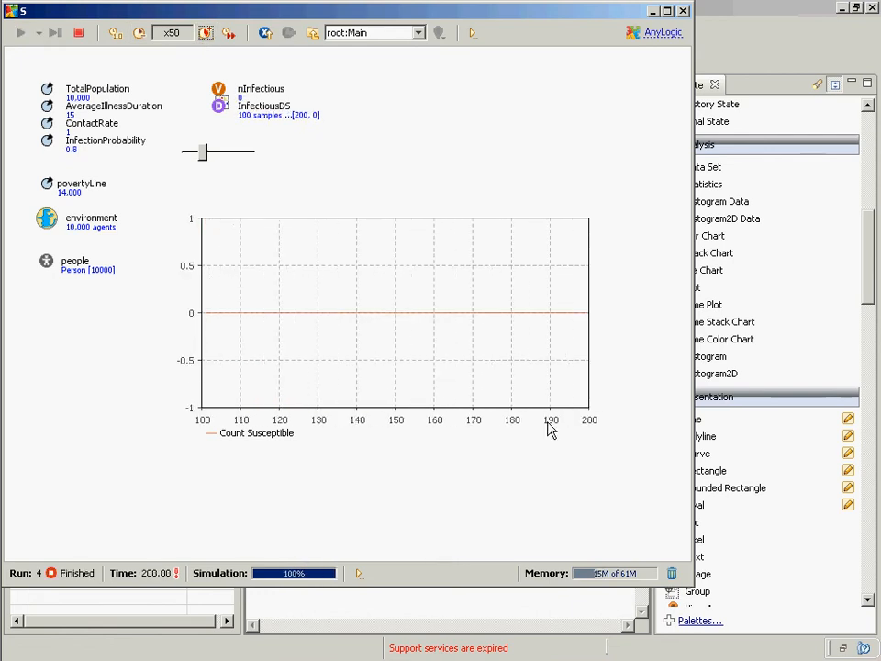
click(682, 12)
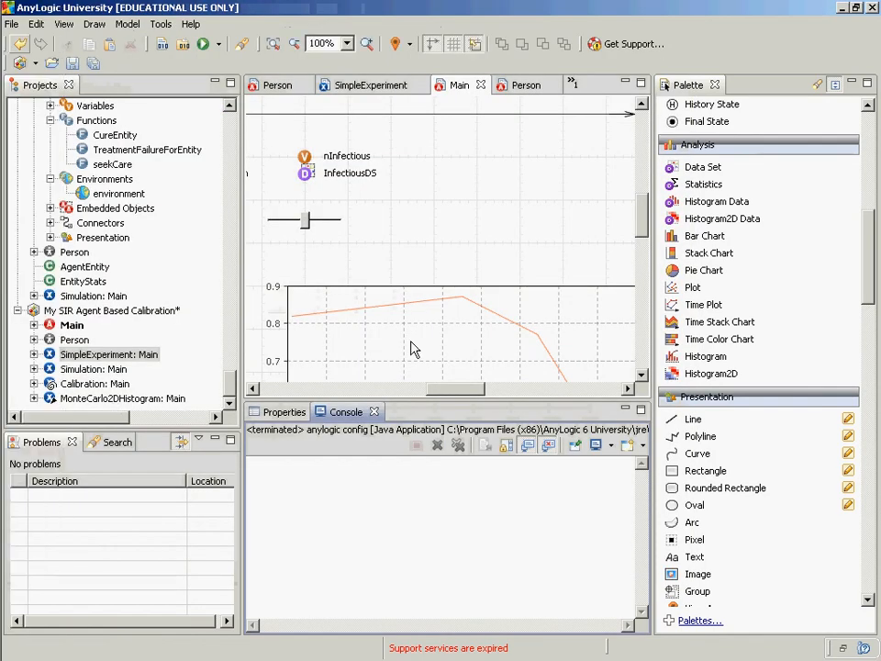
- Set the time window of the Count Susceptible time plot in Main to 200
click(415, 350)
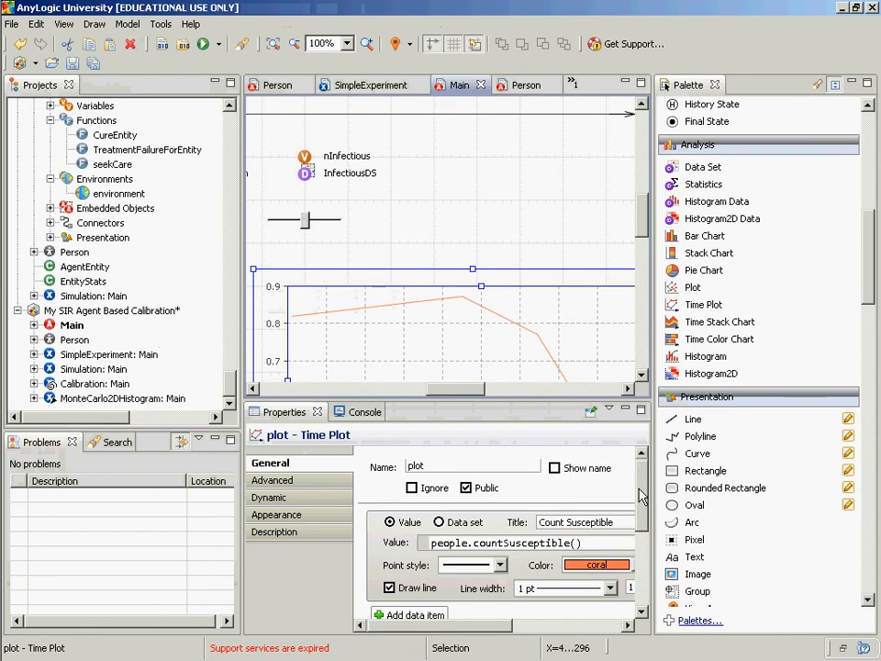
drag(643, 495, 659, 571)
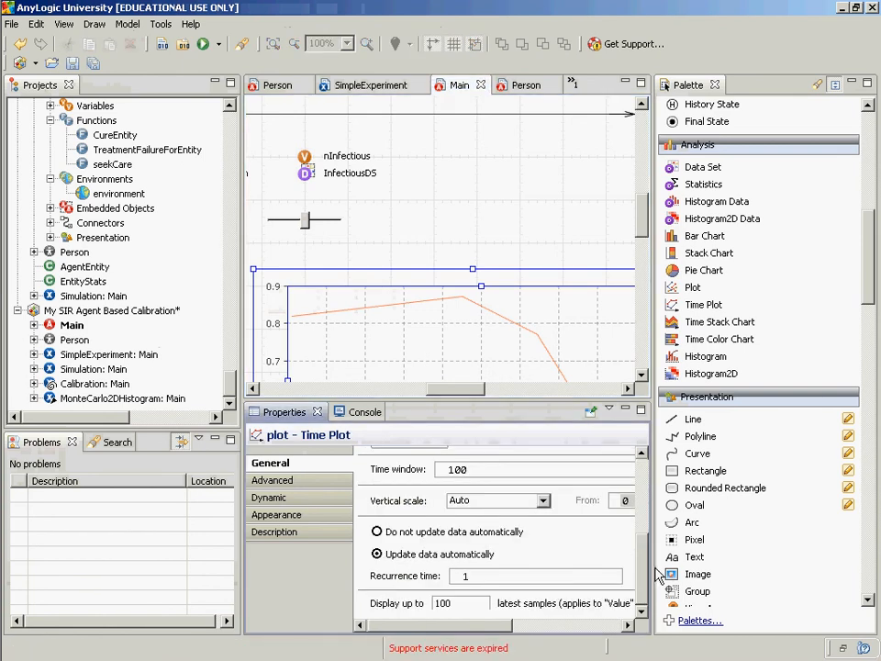
click(552, 477)
double_click(552, 478)
text(10)
key(BackSpace)
key(BackSpace)
text(200)
- Check the start and stop times in SimpleExperiment's model time settings
click(108, 356)
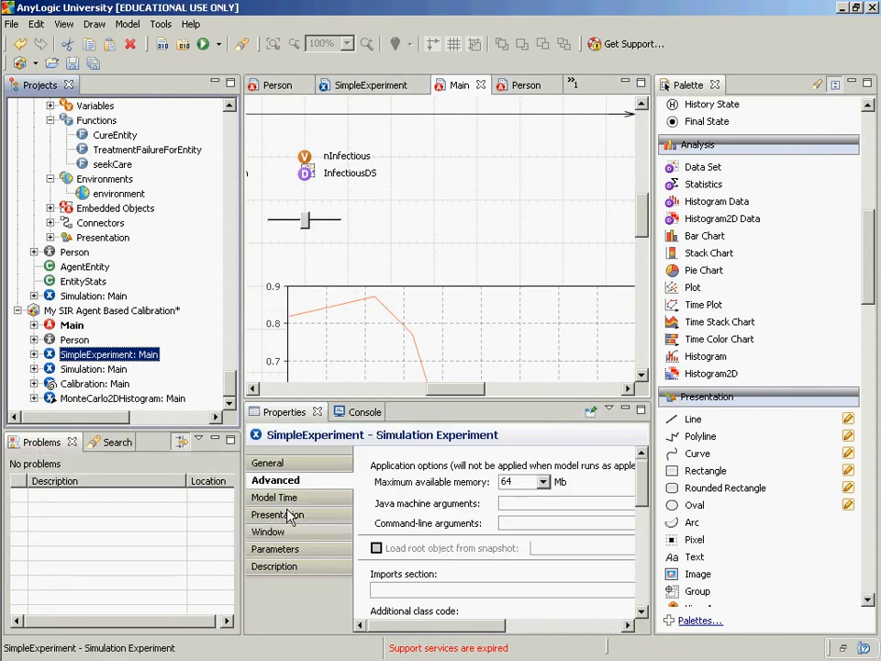
click(296, 500)
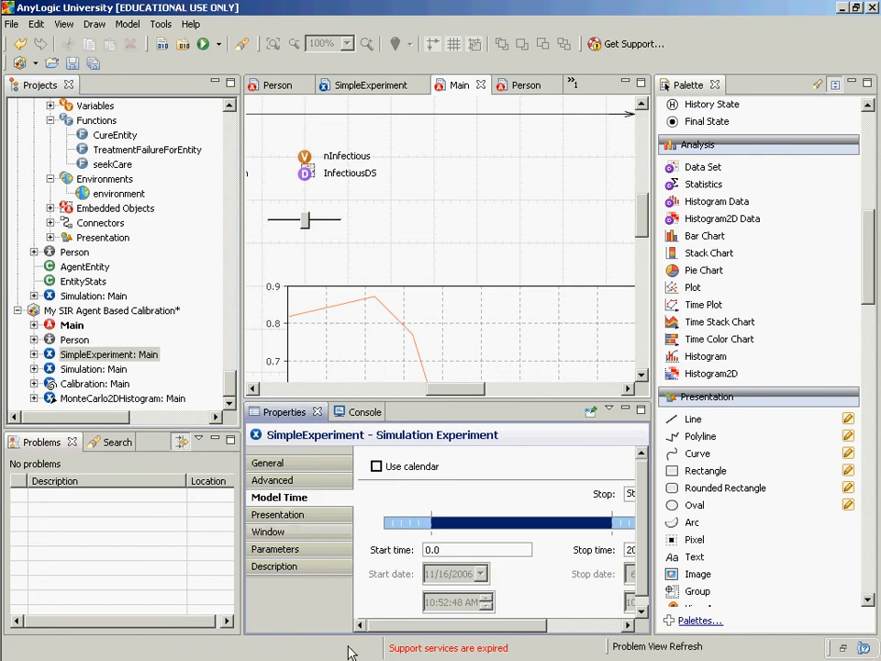
drag(420, 626, 614, 590)
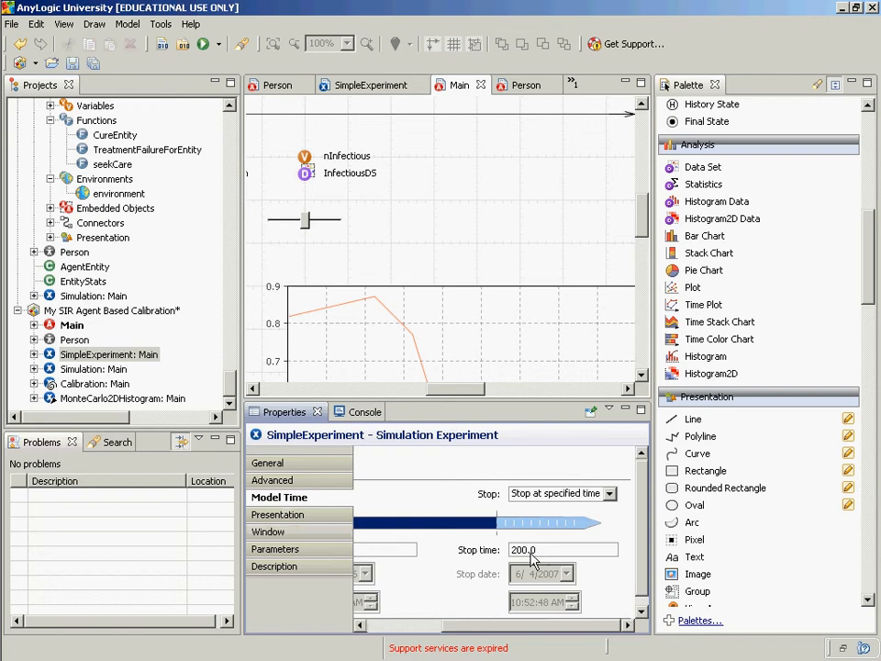
click(89, 356)
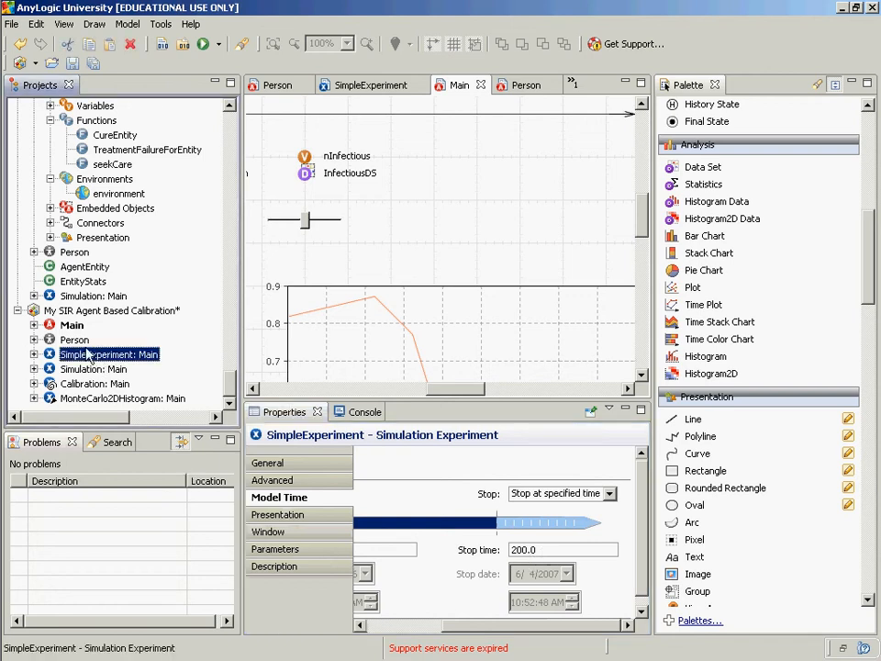
- Set the Count Susceptible time plot to display up to 200 latest samples
click(465, 310)
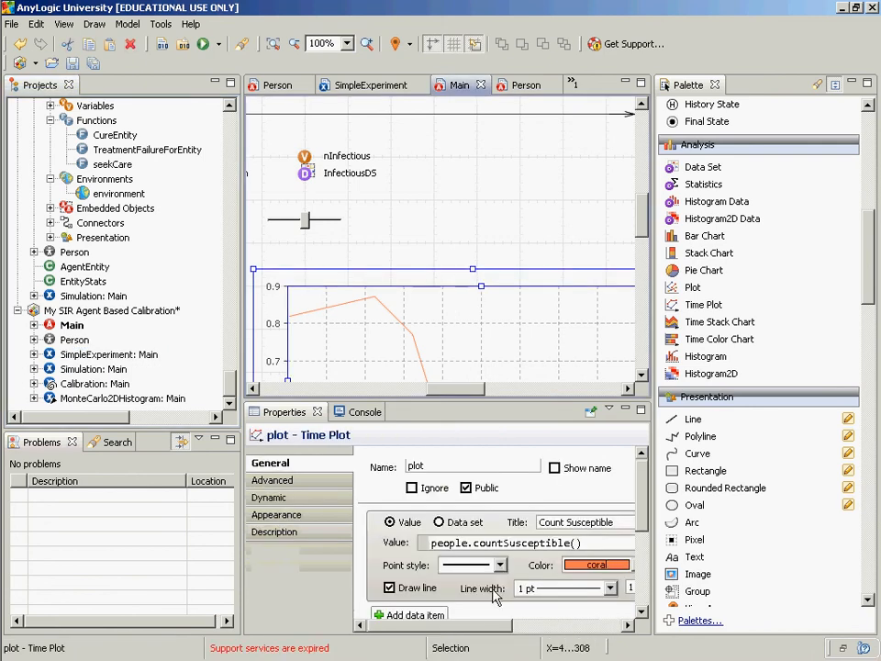
drag(641, 501, 644, 606)
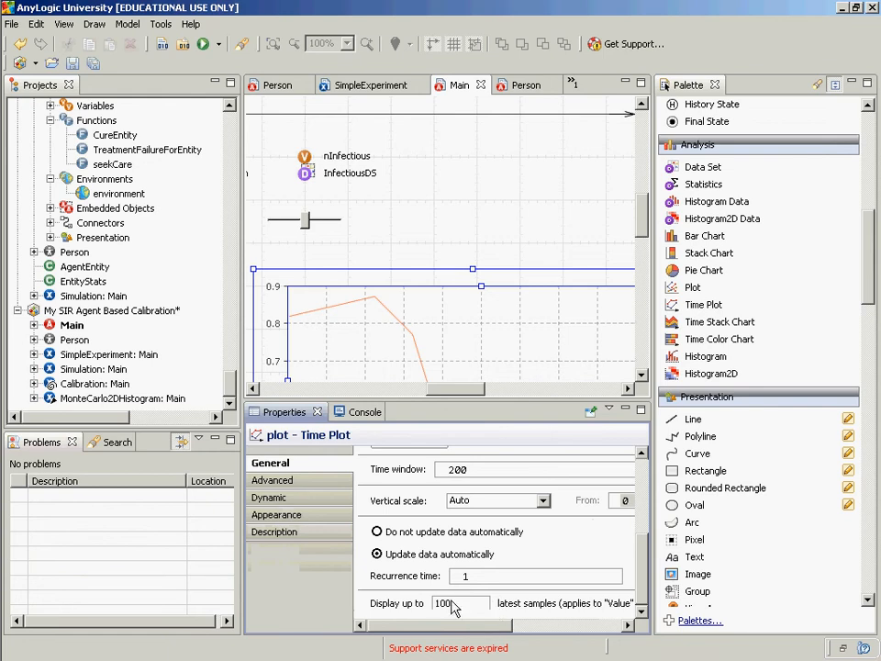
drag(452, 608, 402, 595)
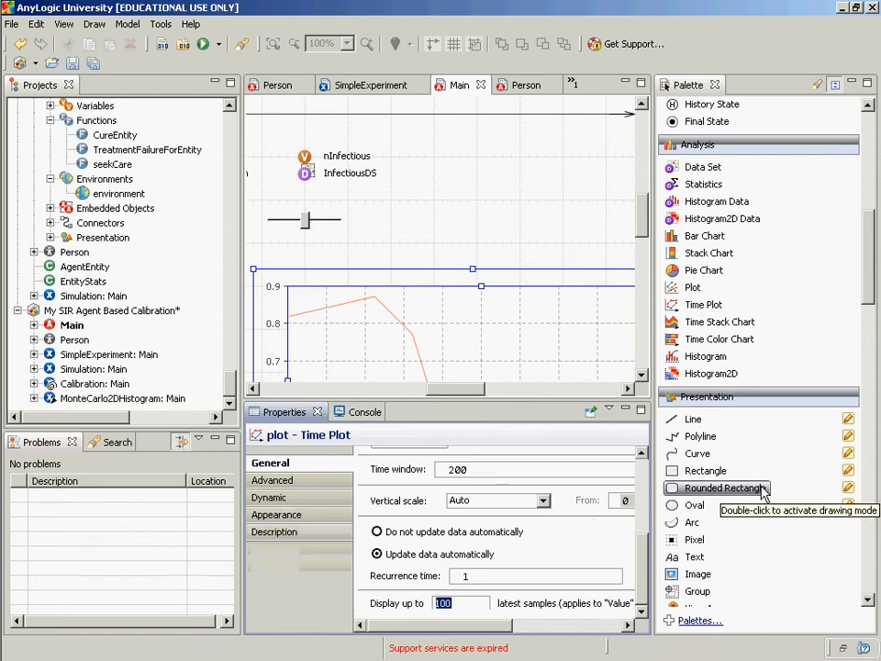
text(200)
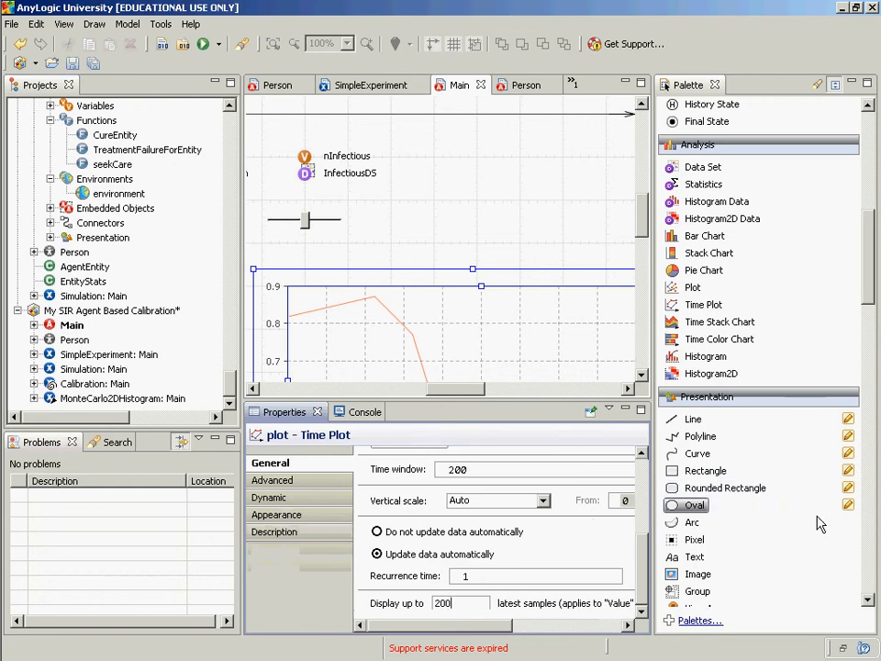
- Review the time plot's data item, time window, recurrence time and limit on displayed samples
drag(643, 578, 637, 525)
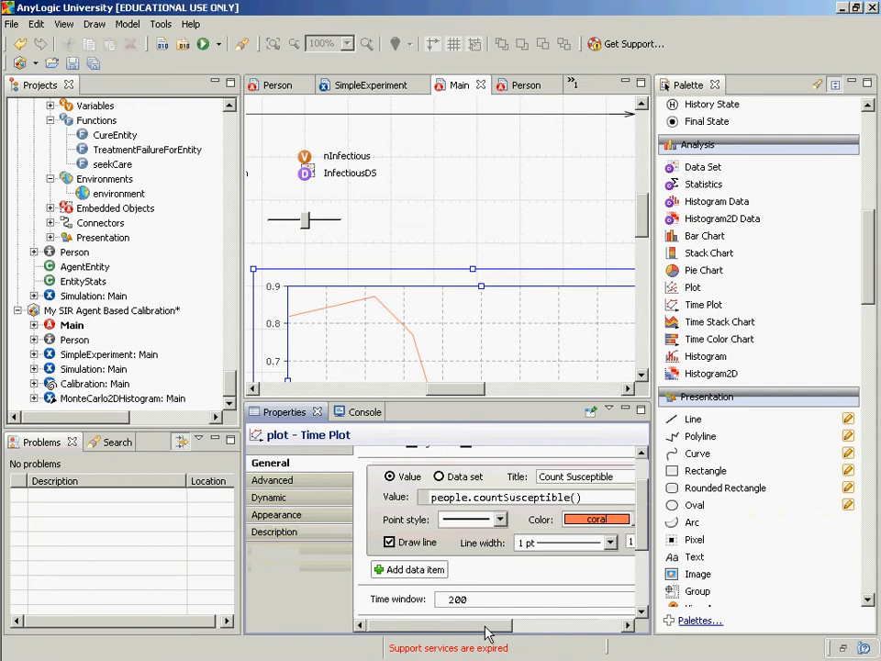
drag(472, 628, 489, 640)
drag(644, 524, 634, 588)
click(472, 602)
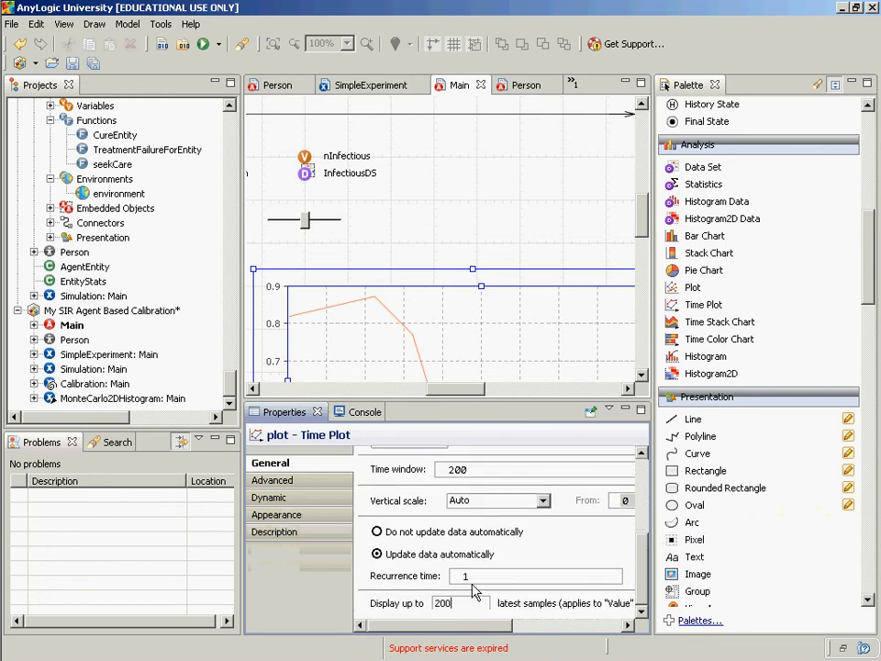
double_click(487, 576)
click(465, 471)
double_click(466, 474)
double_click(445, 604)
click(92, 354)
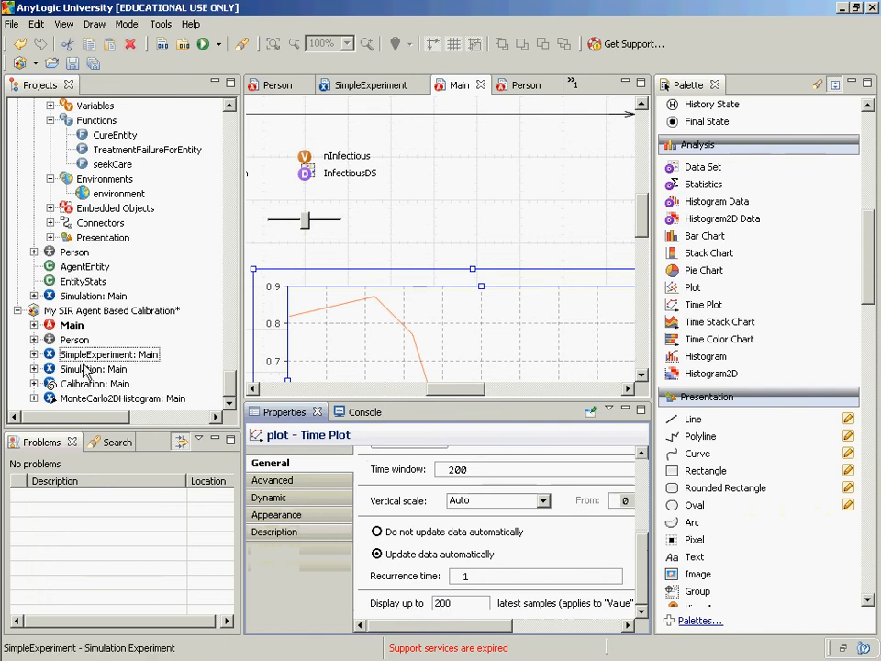
right_click(84, 367)
click(129, 551)
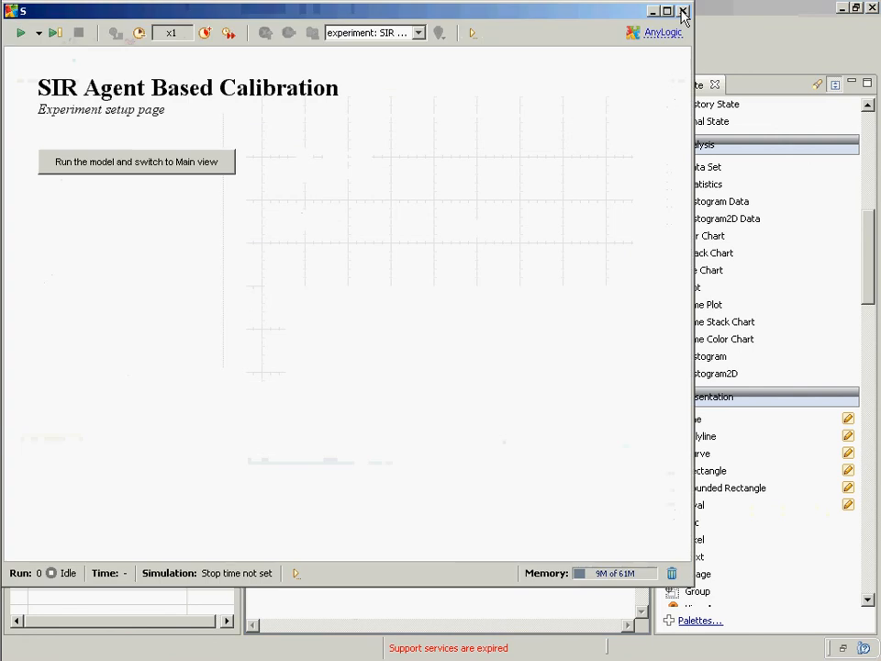
click(683, 11)
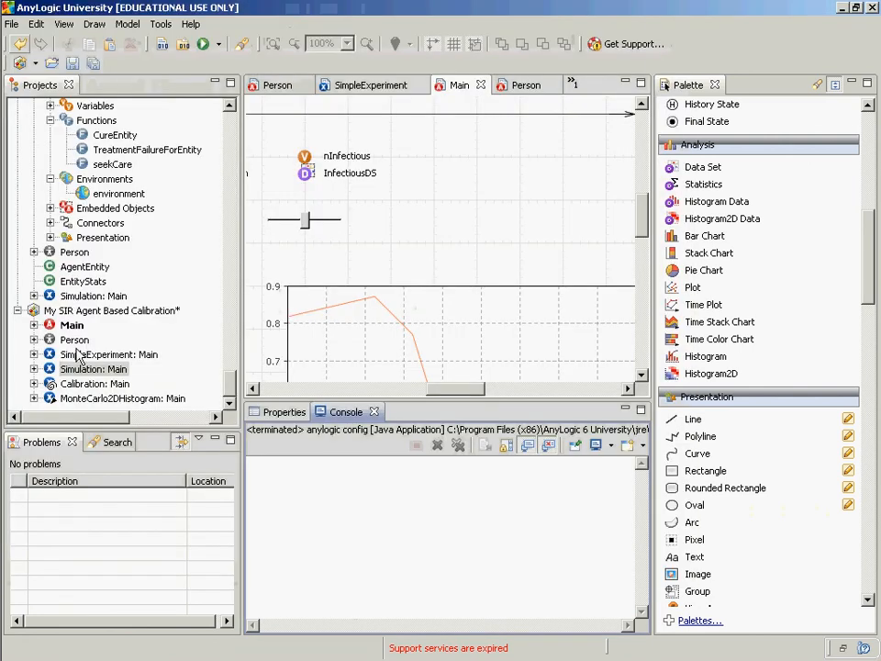
- Run SimpleExperiment of My SIR Agent Based Calibration in its Main view at x5 speed until it finishes, and close the simulation window
click(78, 356)
right_click(78, 356)
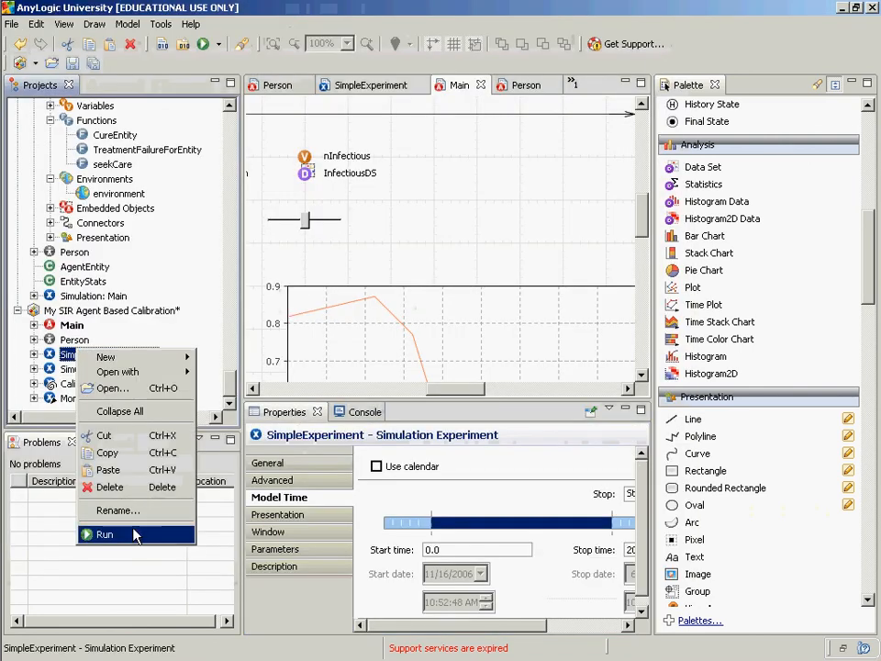
click(135, 534)
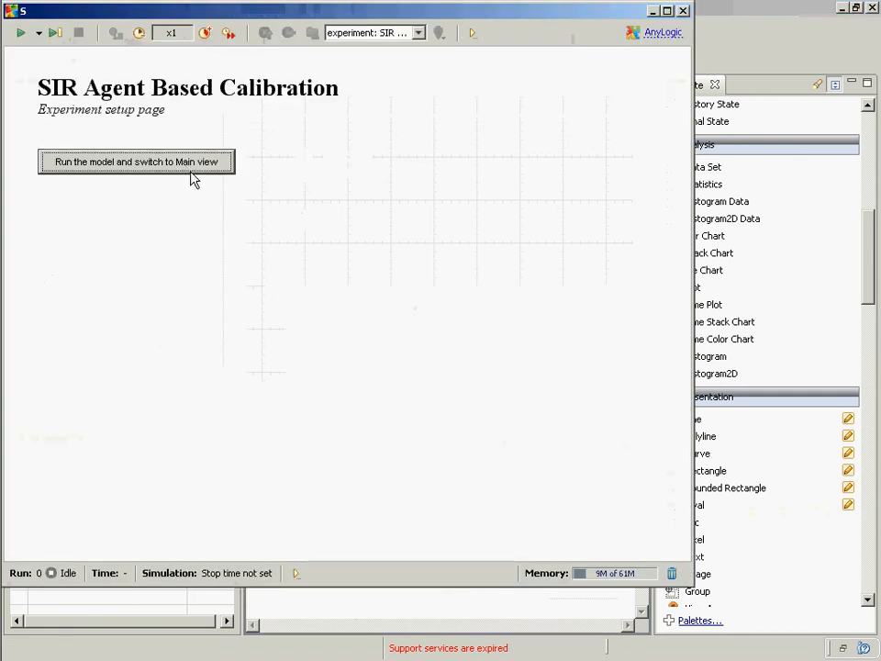
click(193, 179)
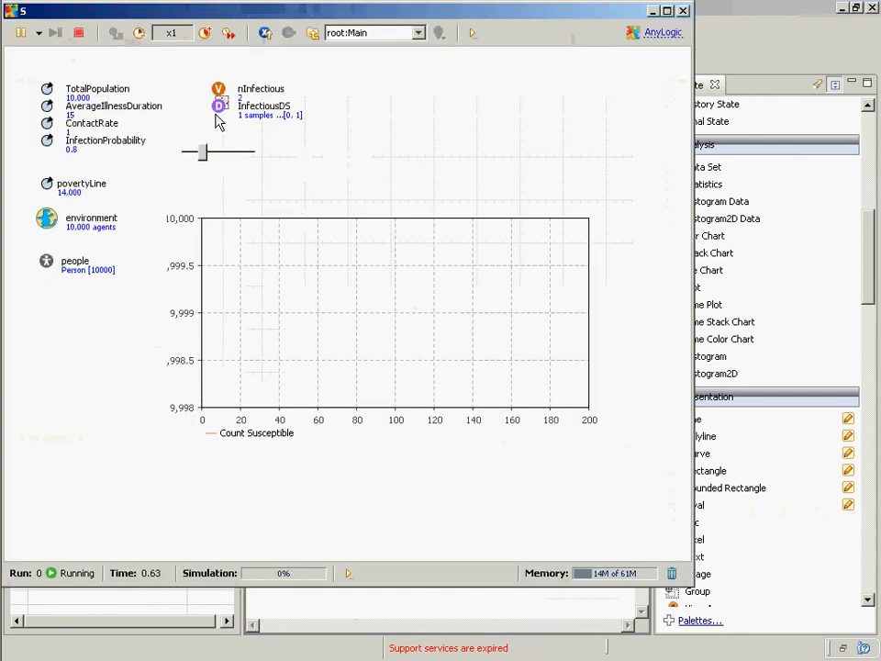
click(206, 33)
click(206, 33)
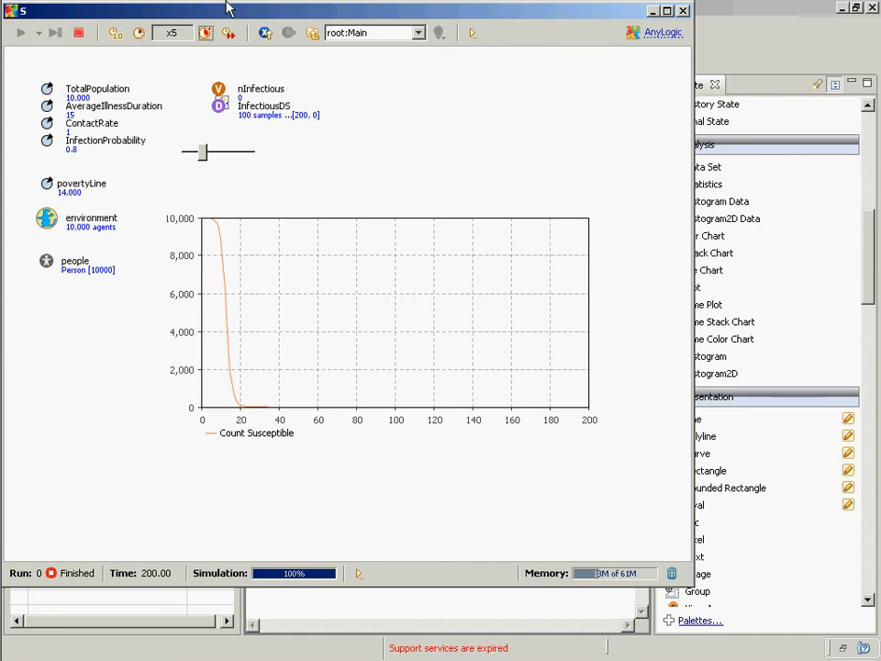
key(alt+F4)
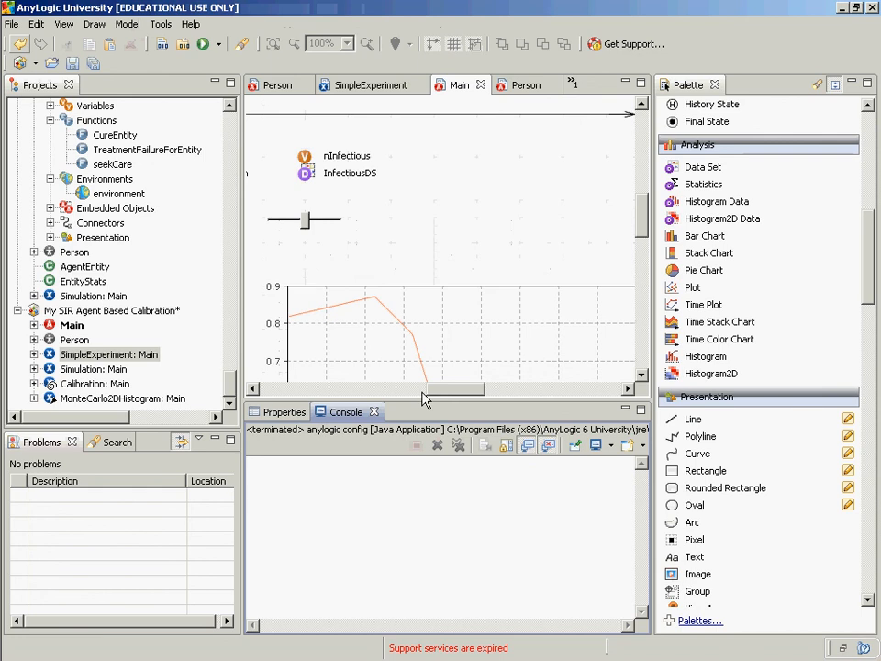
click(442, 394)
drag(442, 401, 409, 397)
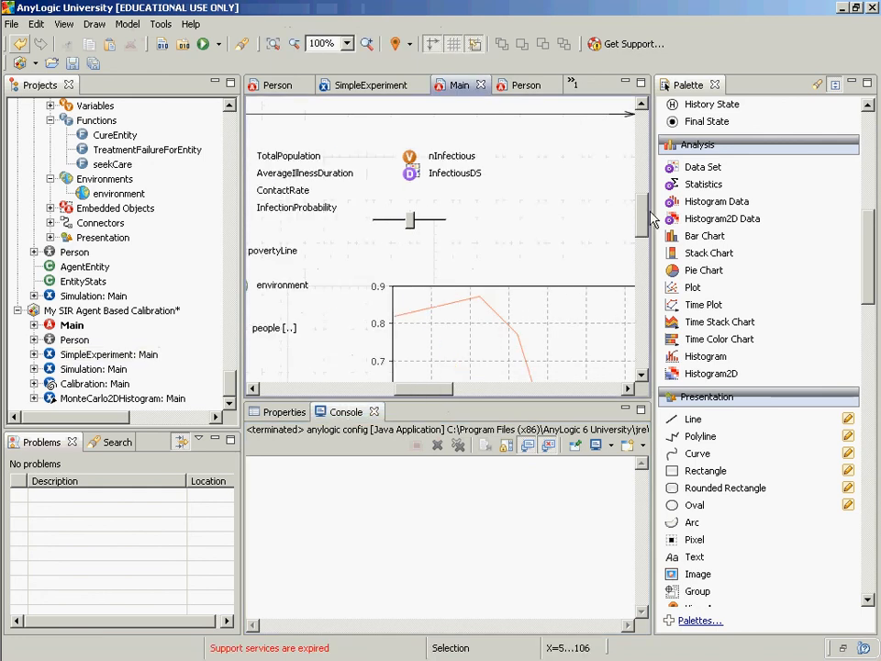
drag(643, 229, 640, 280)
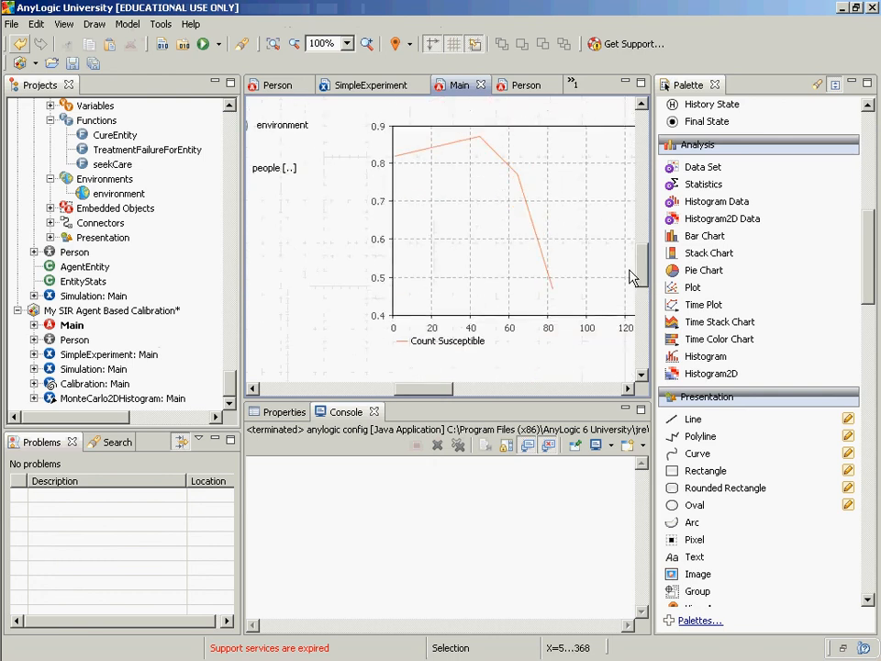
key(alt+Tab)
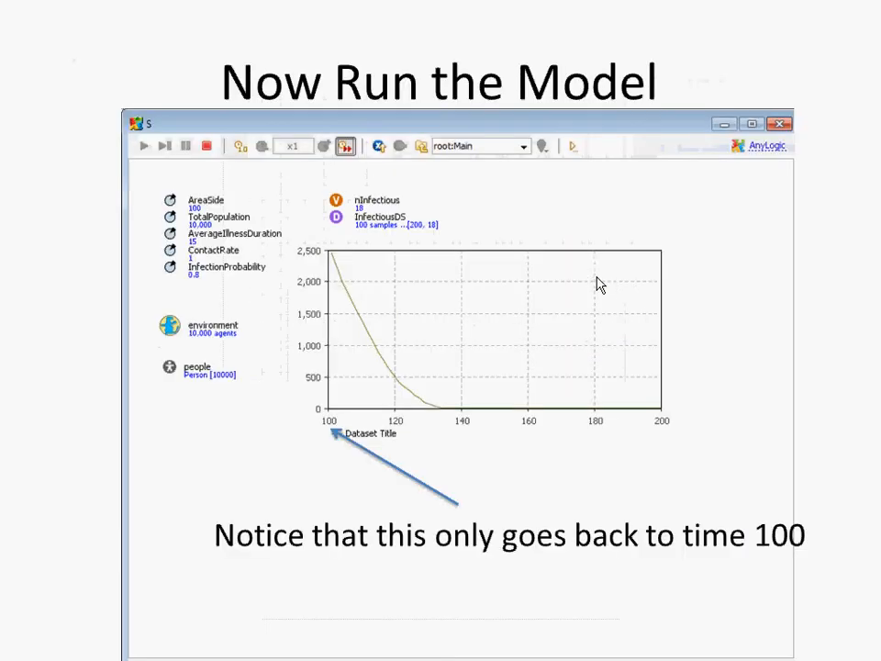
click(597, 286)
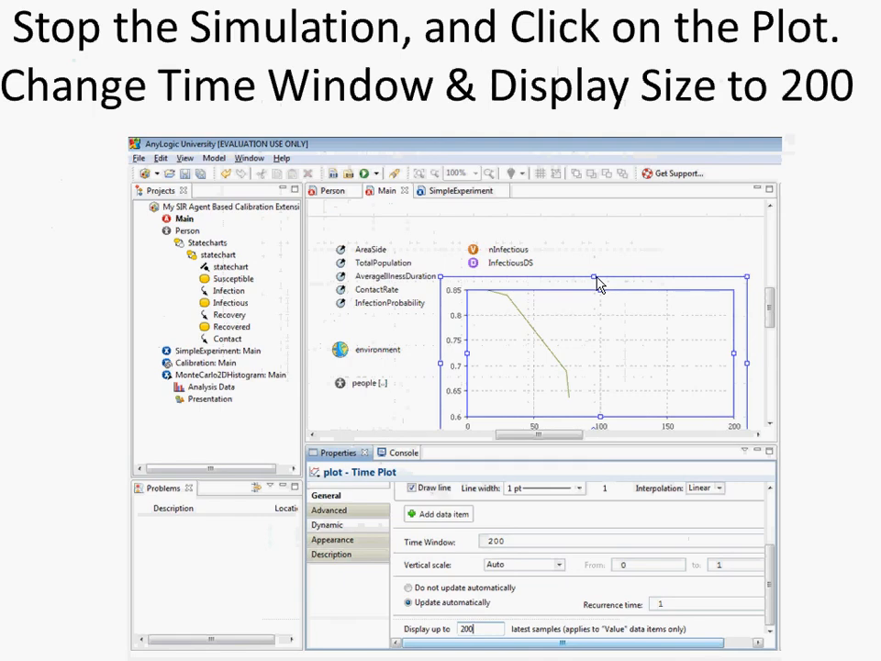
click(598, 285)
click(599, 285)
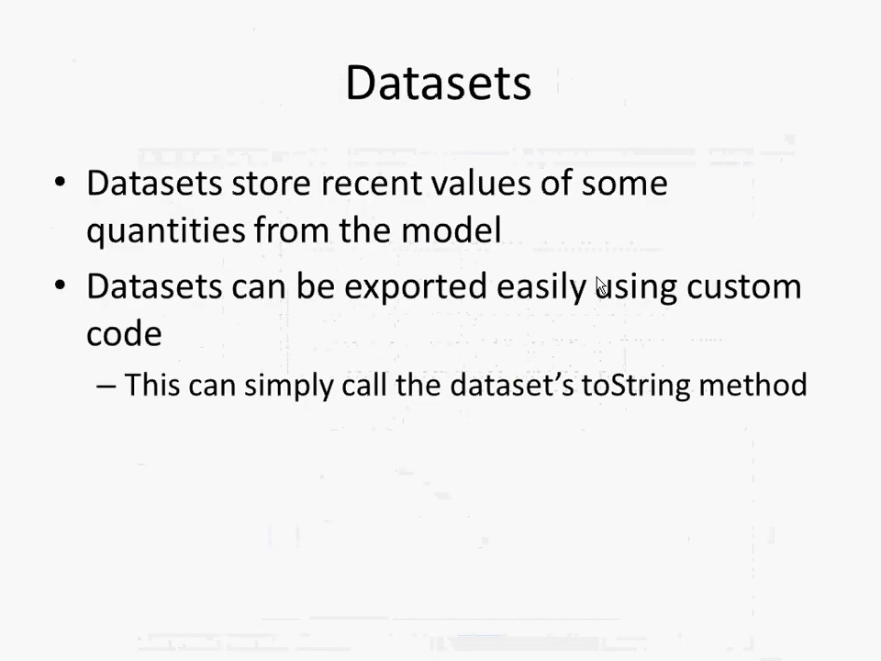
click(598, 286)
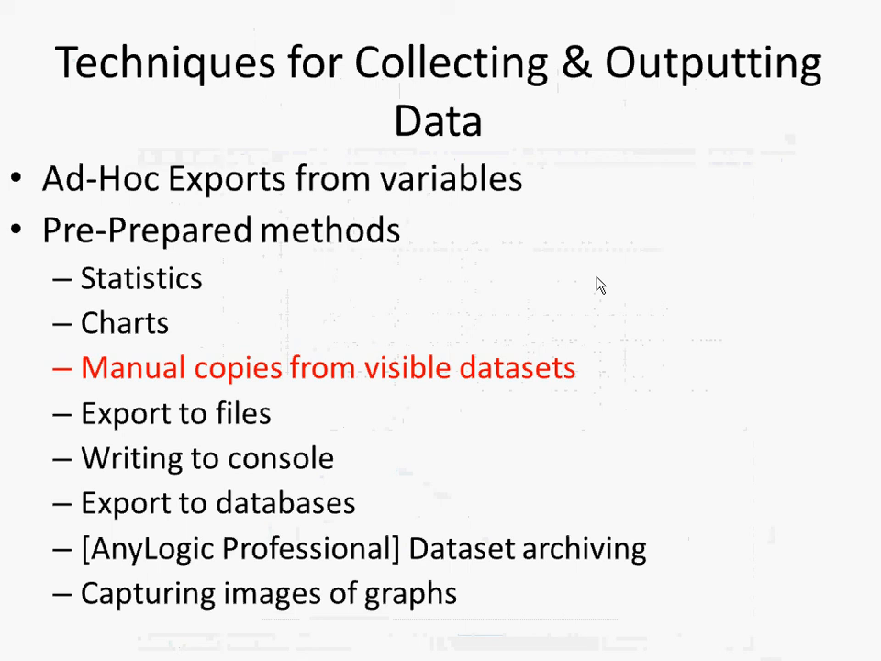
key(alt+Tab)
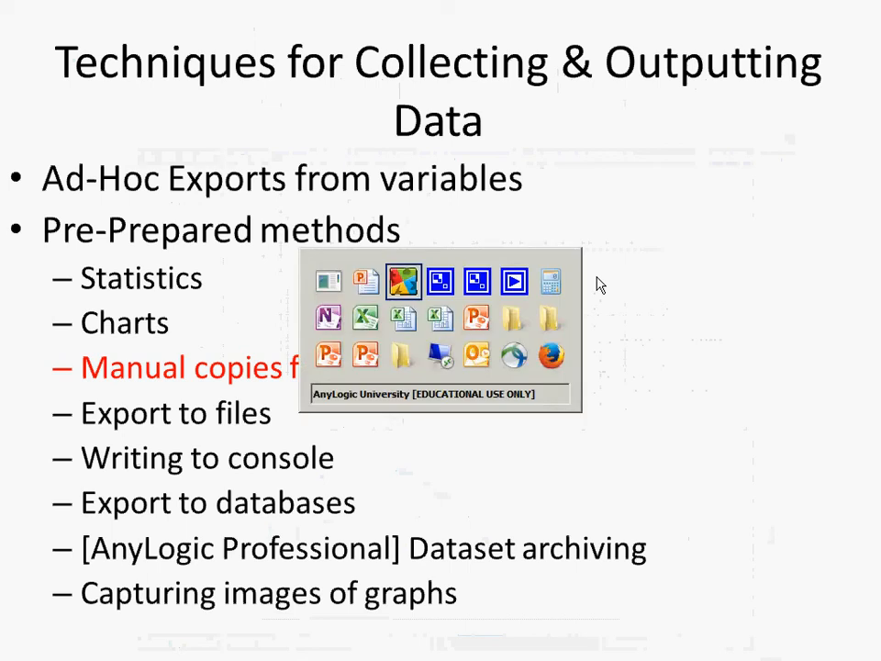